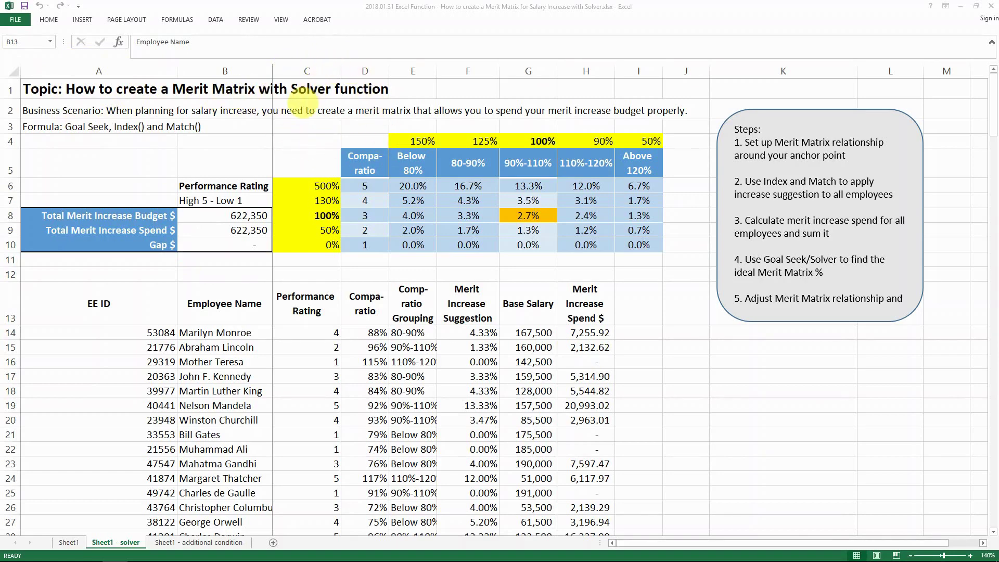
Review the YouTube Goal Seek tutorial, then return to the merit-matrix workbook
key("alt+Tab")
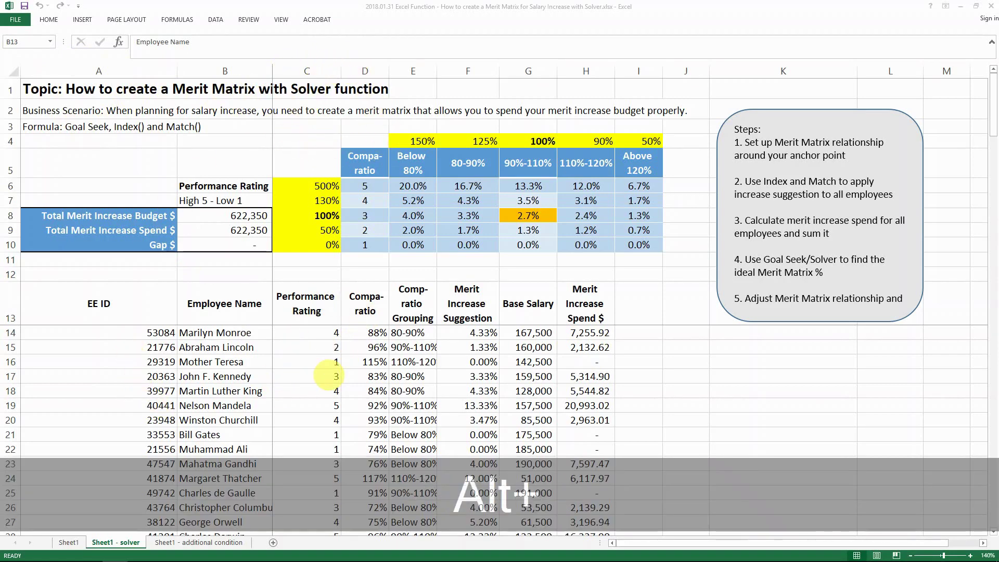
key("alt+Tab")
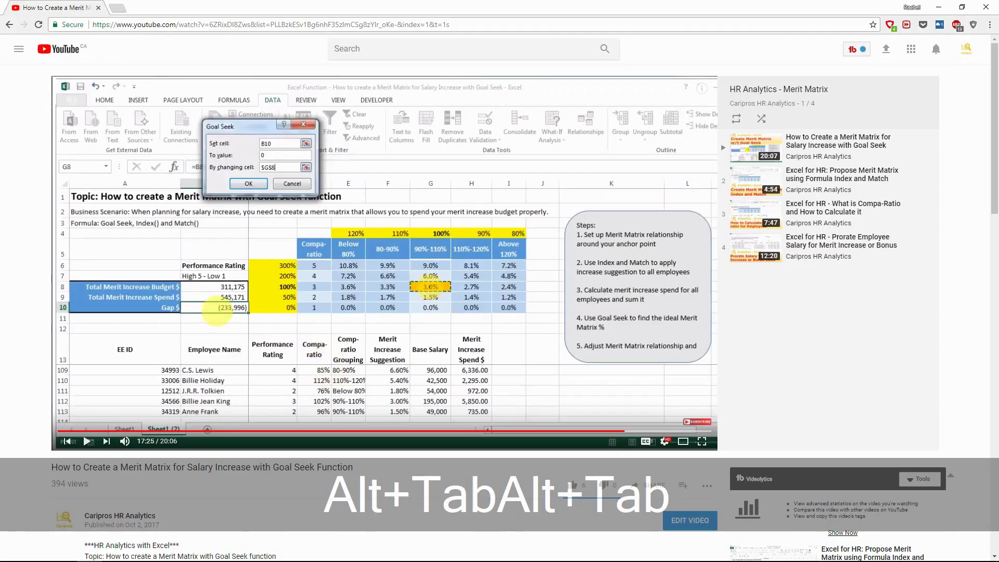
scroll(321, 367, "down", 2)
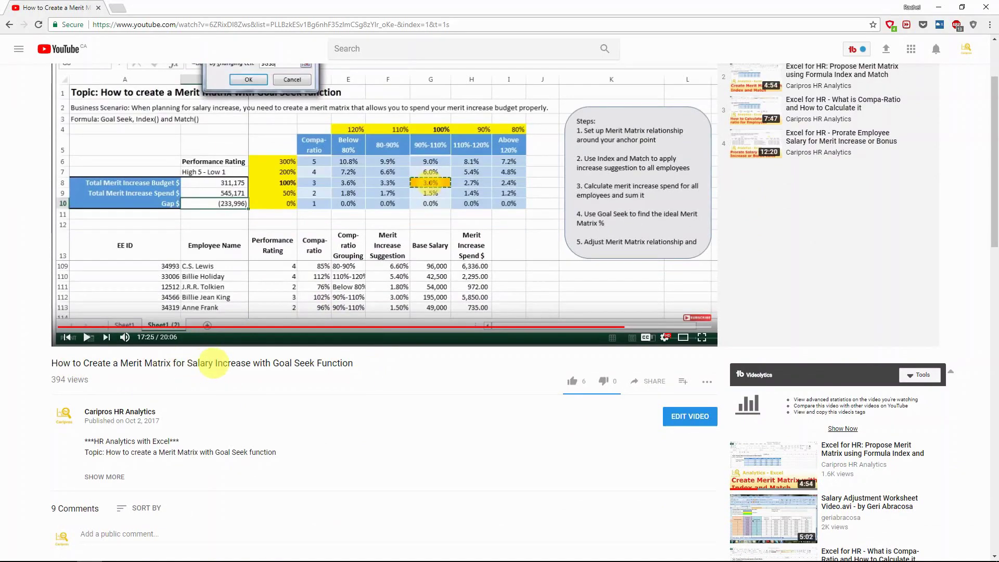
scroll(273, 365, "up", 2)
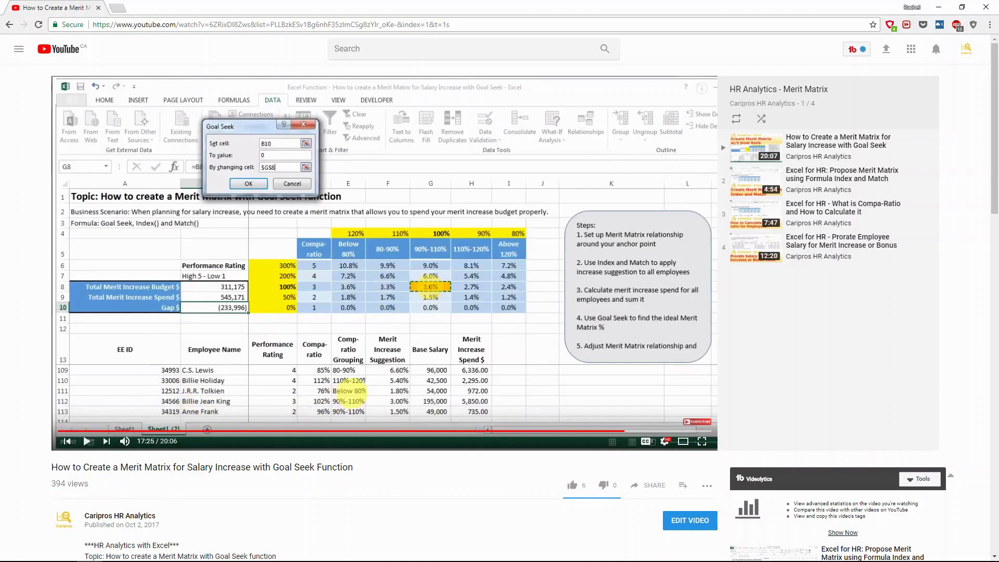
key("alt+Tab")
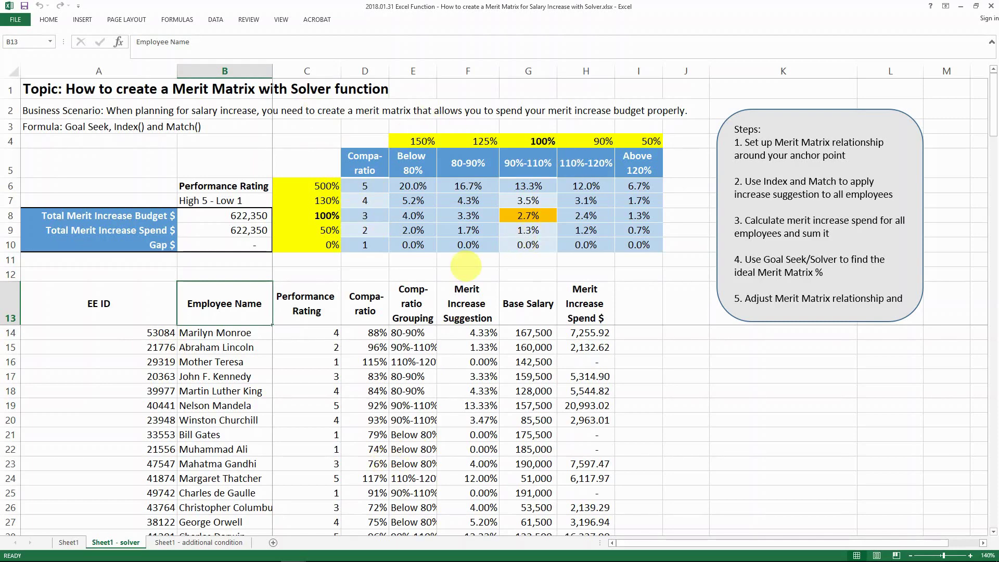
key("alt+Tab")
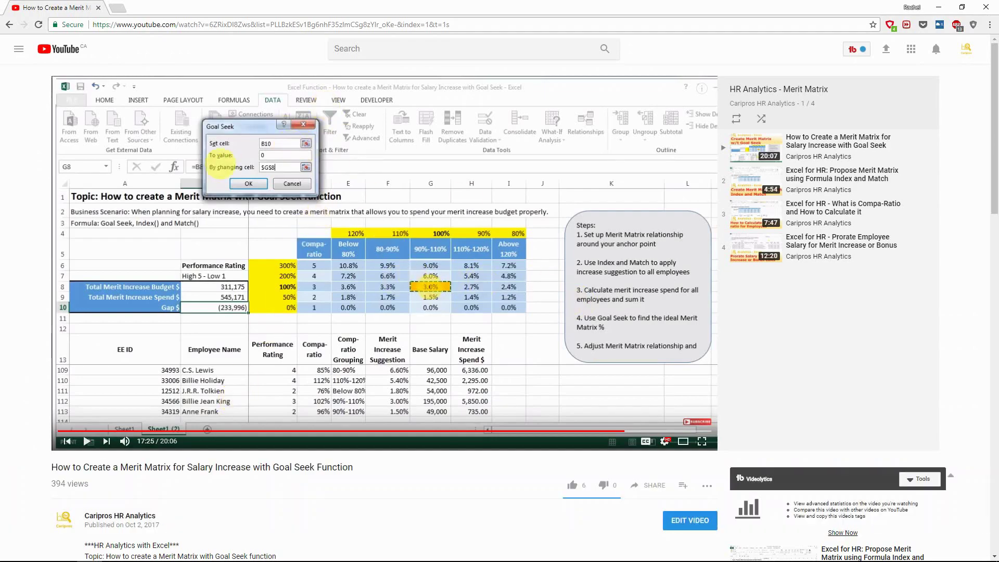
key("alt+Tab")
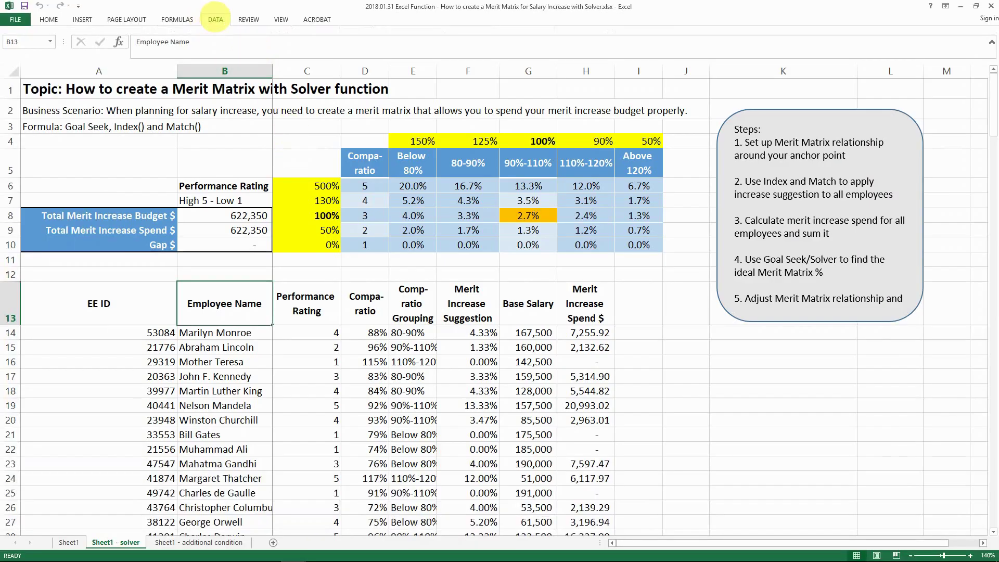
Open Goal Seek from What-If Analysis and close it without running it
left_click(498, 54)
left_click(513, 83)
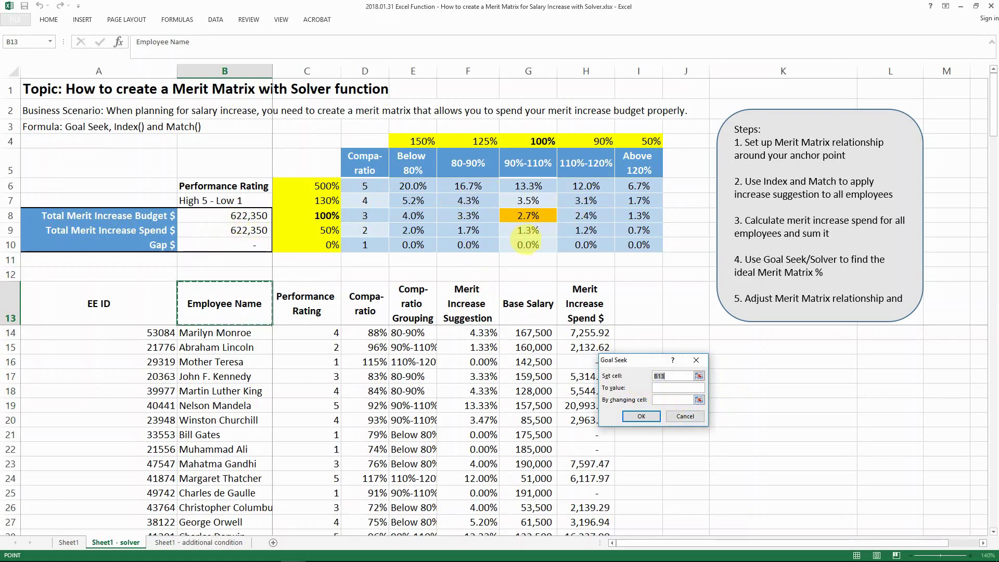
left_click(685, 416)
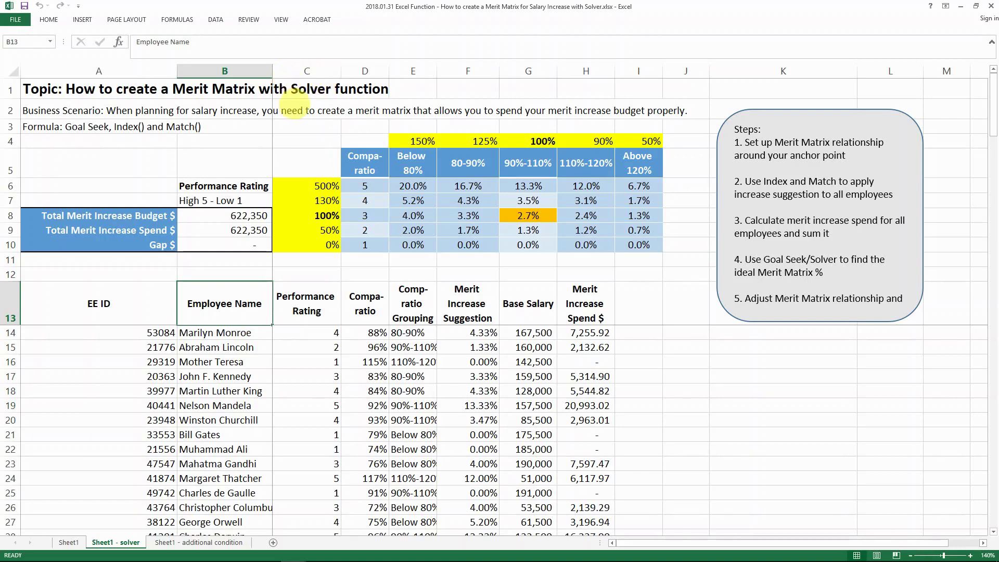
left_click(215, 19)
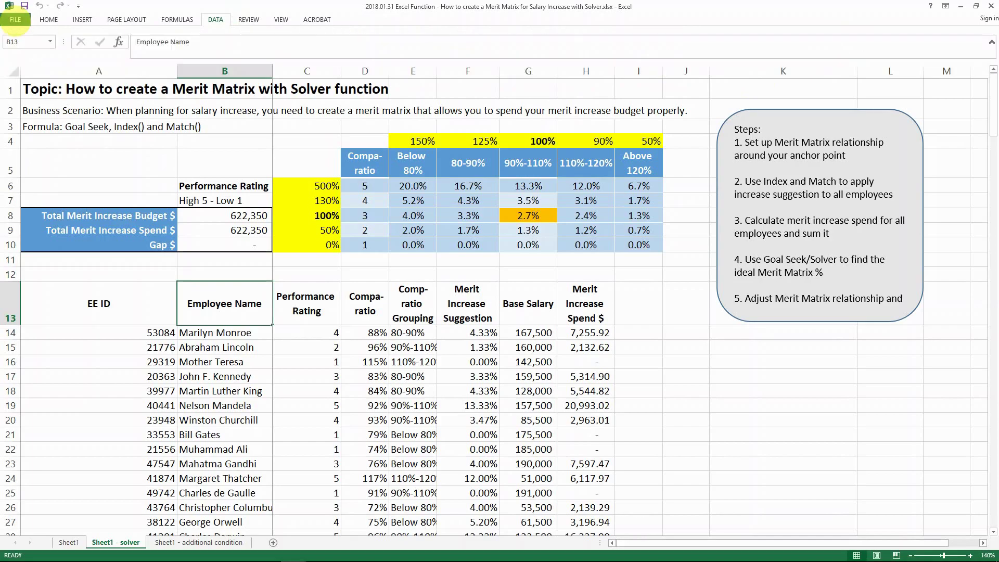
Enable the Solver Add-in through Excel Options > Add-Ins so Solver appears on the Data tab
left_click(14, 20)
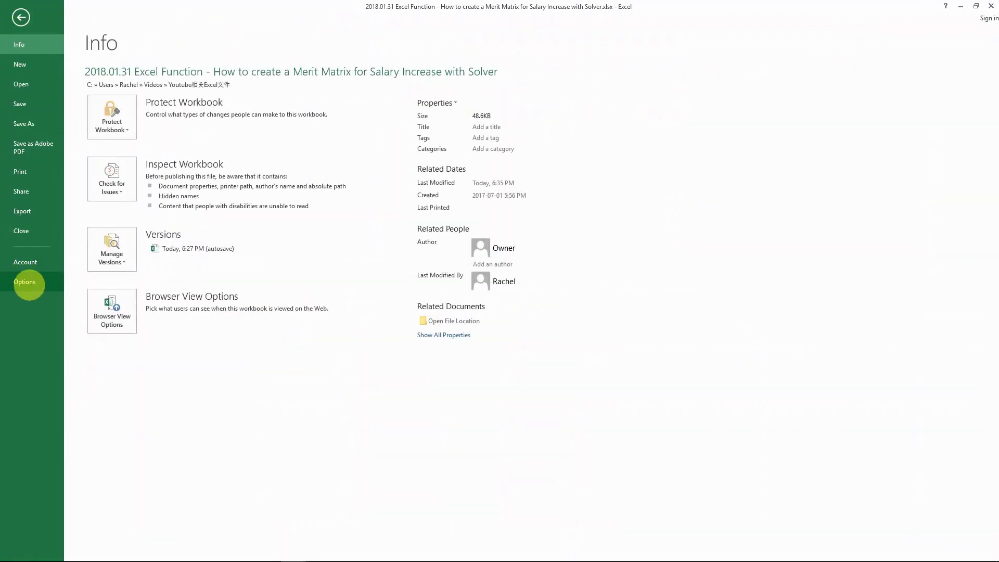
left_click(28, 283)
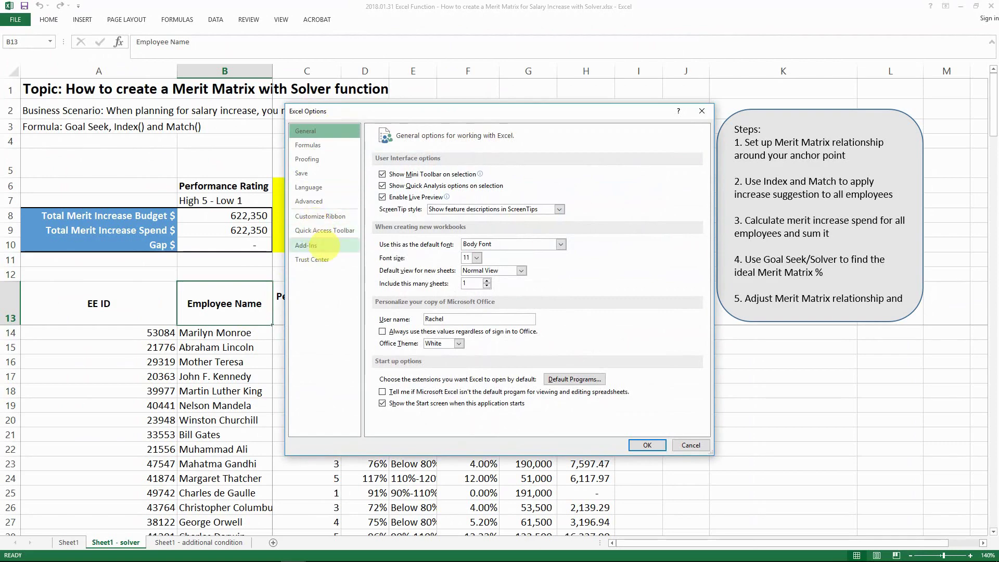
left_click(325, 245)
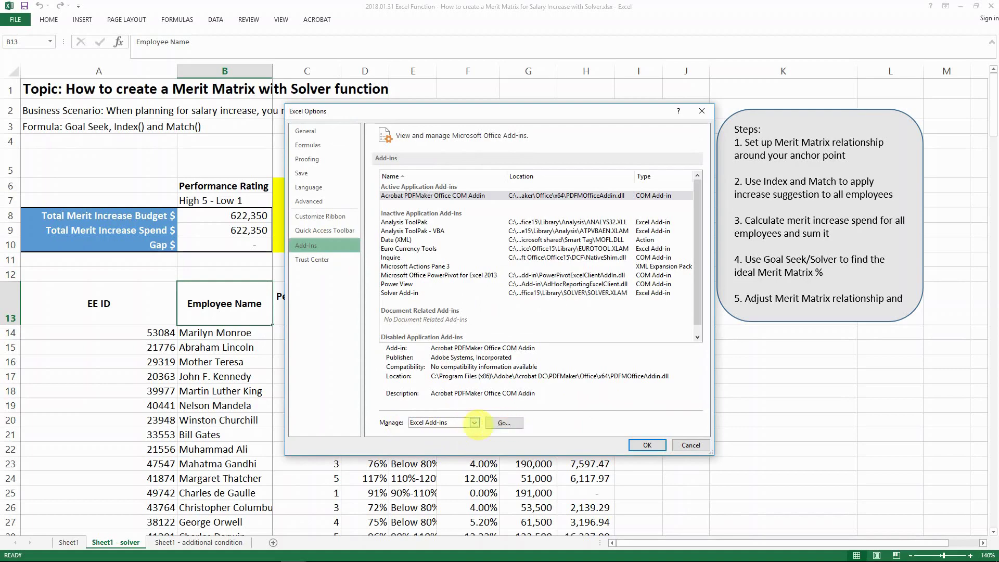
left_click(504, 422)
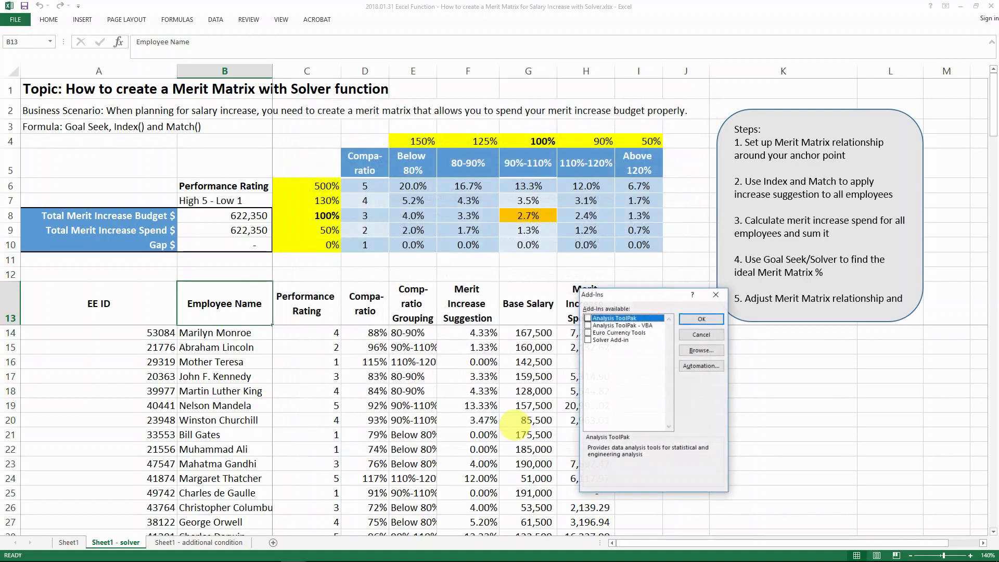
left_click_drag(610, 230, 447, 225)
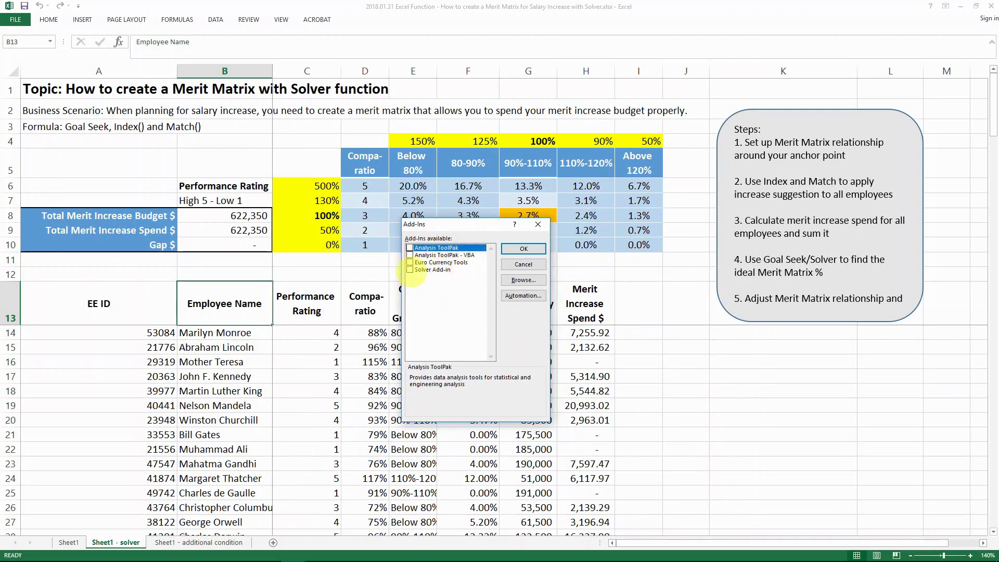
left_click(410, 270)
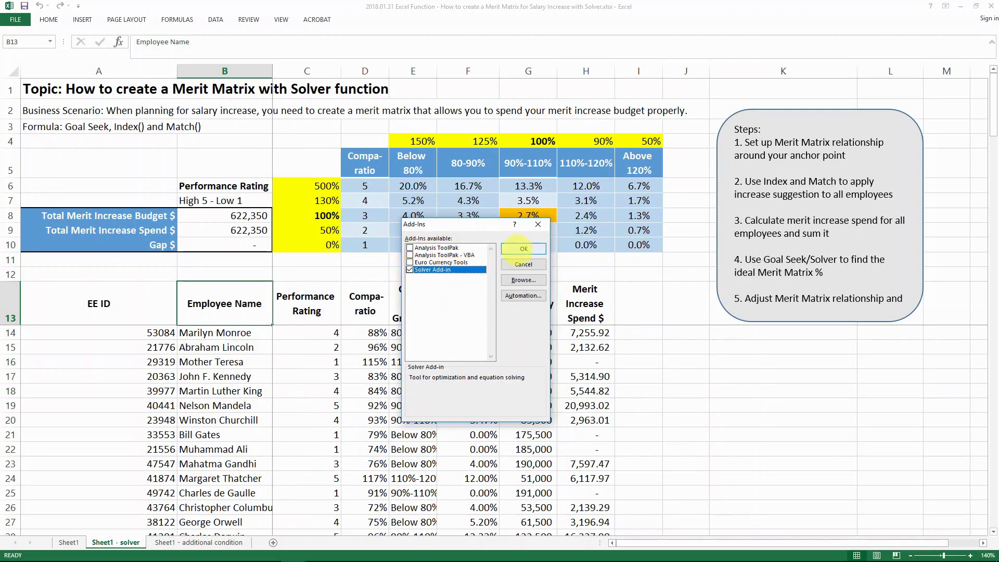
left_click(524, 249)
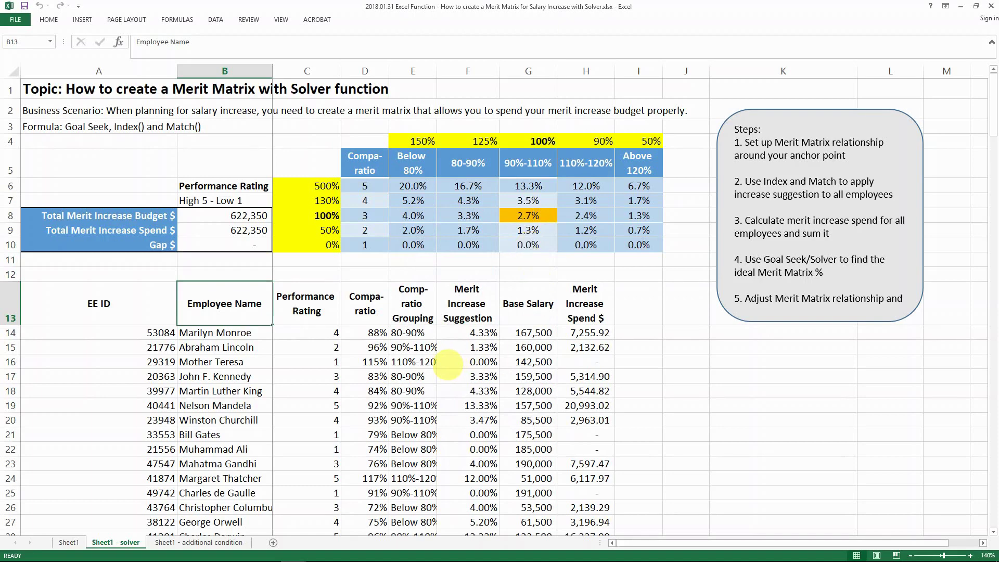
left_click(216, 20)
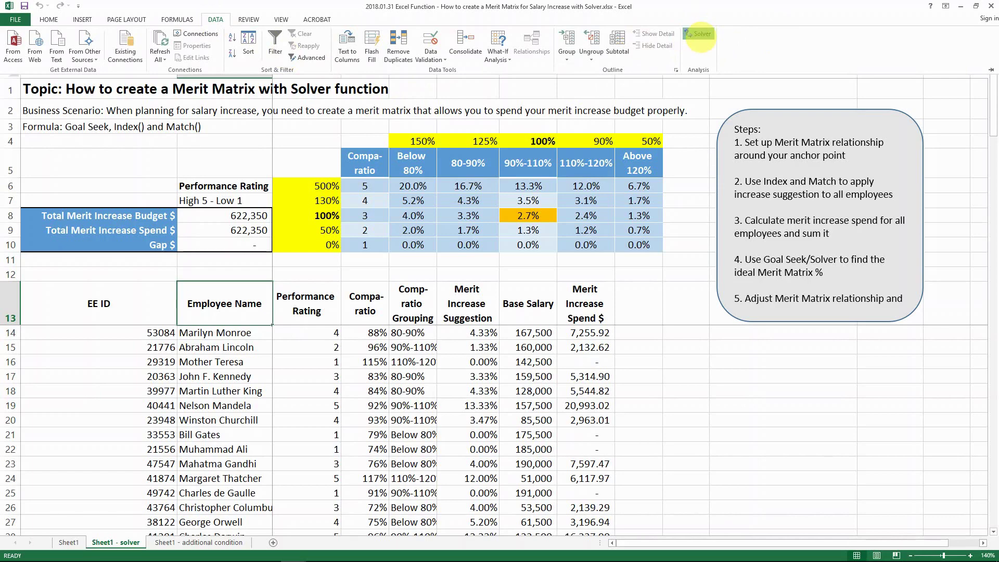
Run Solver with objective B10 set to a value of 0 by changing G8
left_click(700, 36)
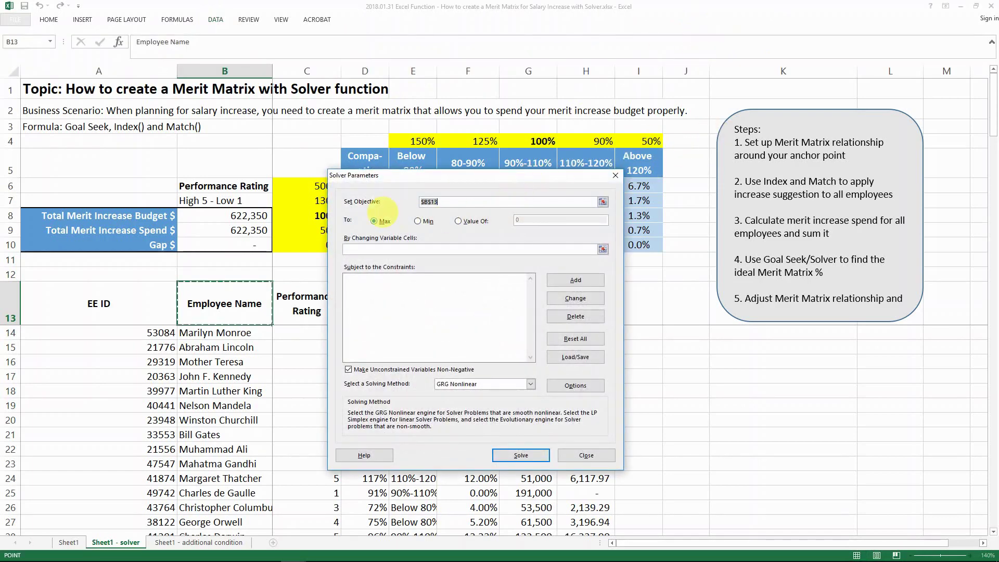
left_click_drag(447, 179, 767, 138)
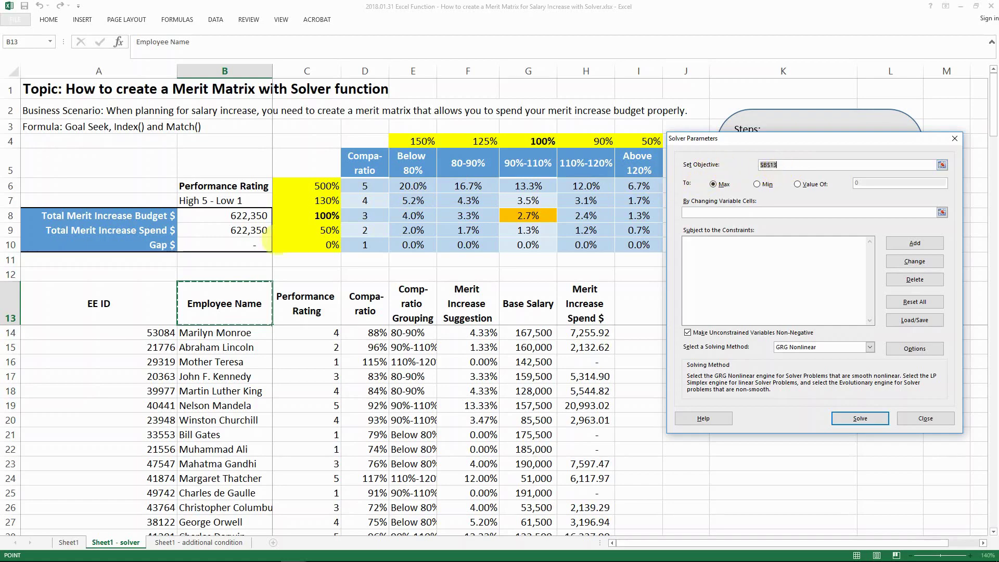
left_click(226, 245)
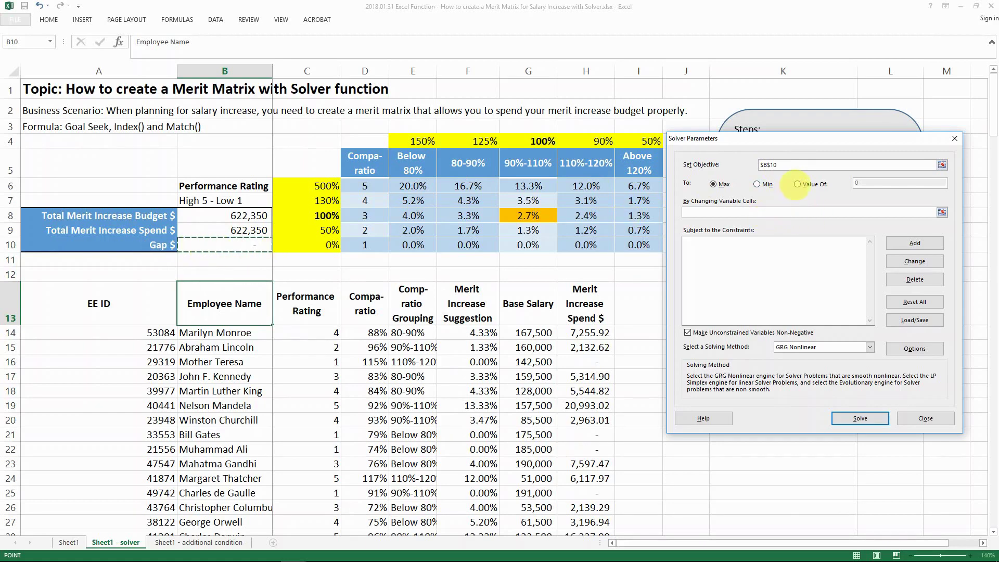
left_click(799, 184)
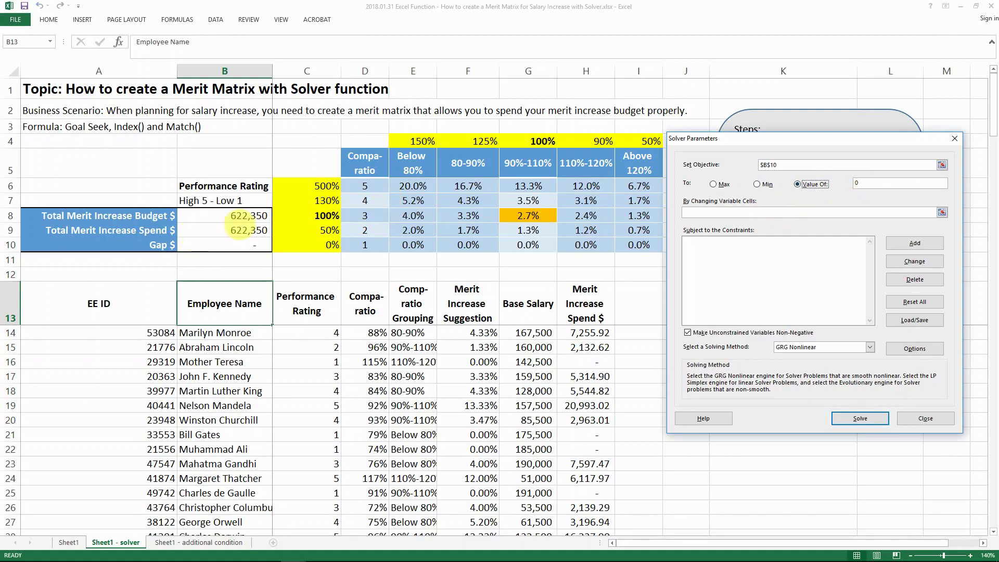
left_click(715, 211)
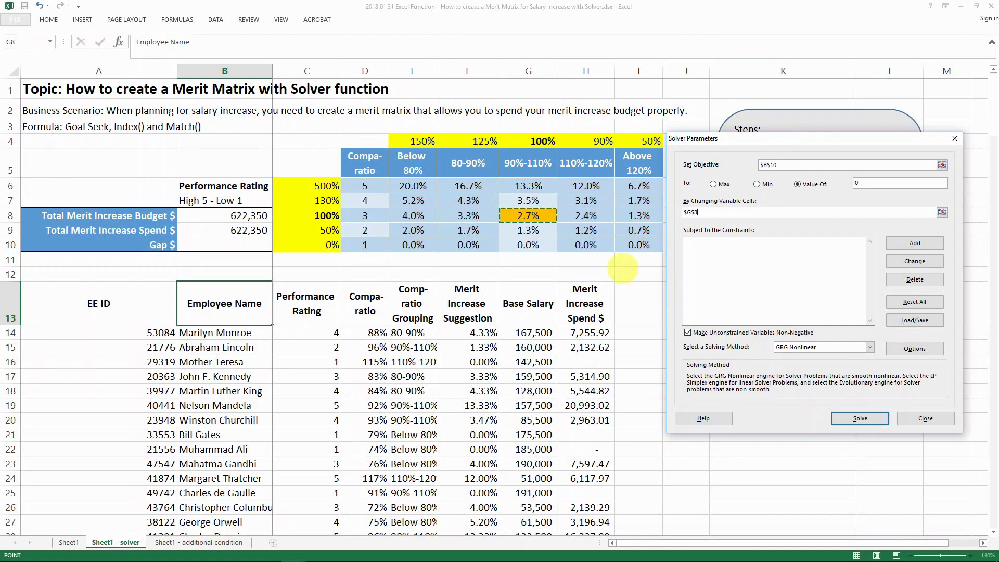
left_click(860, 419)
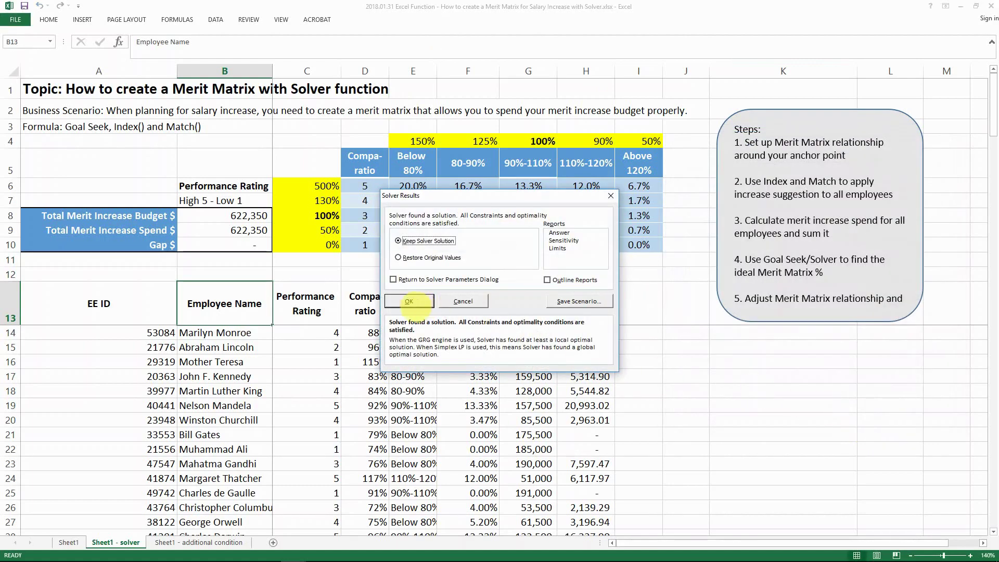
Keep the Solver solution and go to the 'Sheet1 - additional condition' sheet
left_click(409, 301)
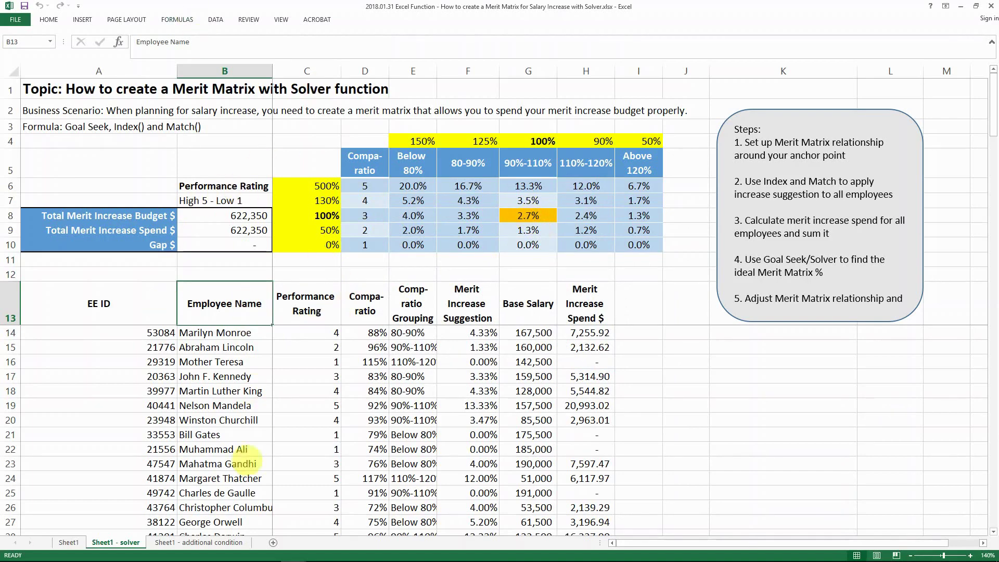
left_click(211, 543)
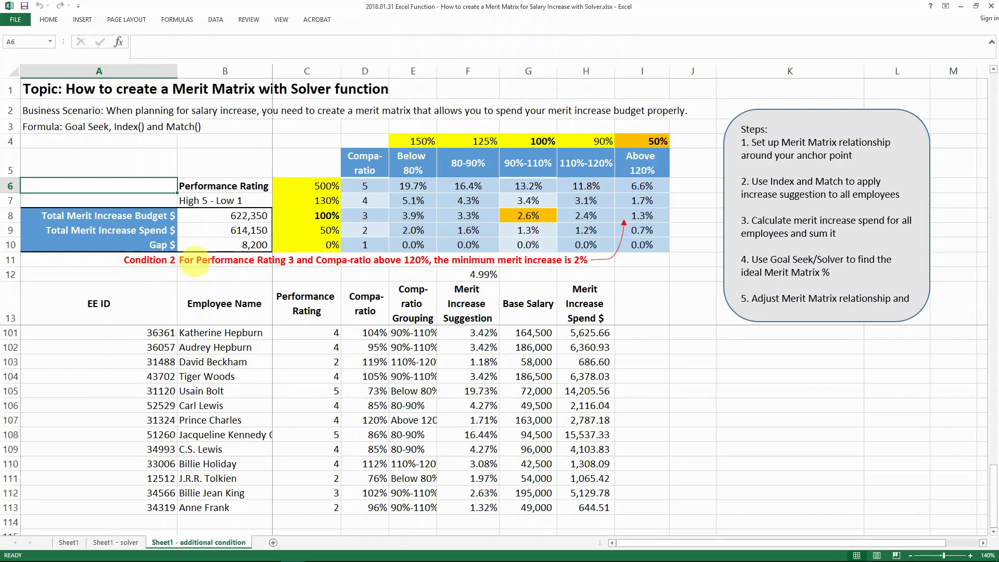
left_click(194, 260)
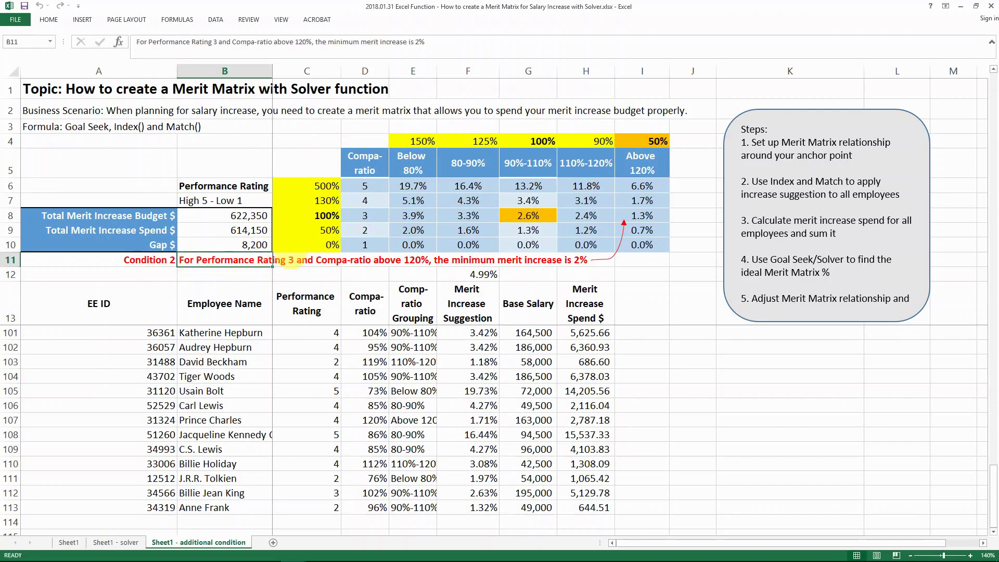
left_click(365, 216)
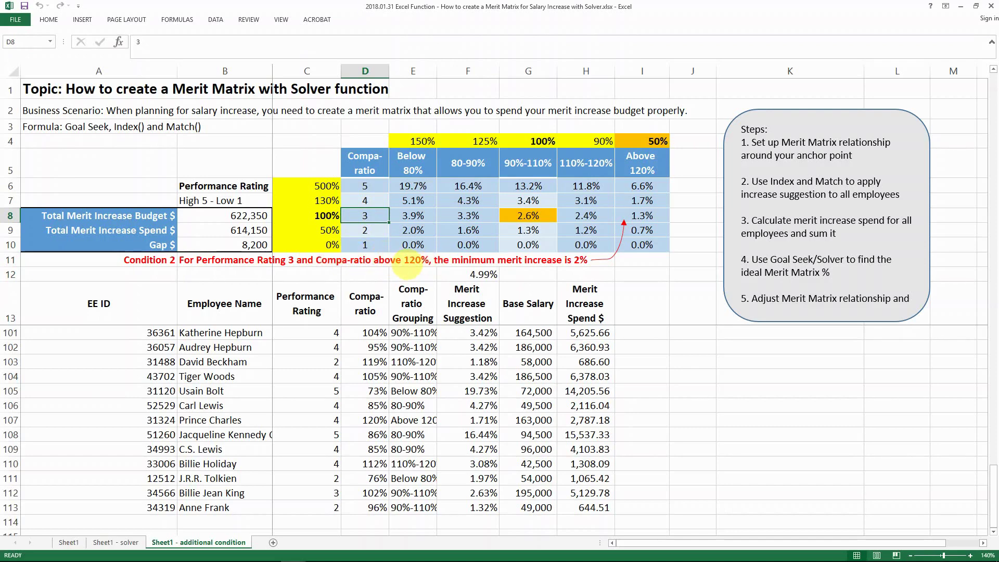
key("Right")
key("Right")
key("Right")
key("Right")
key("Right")
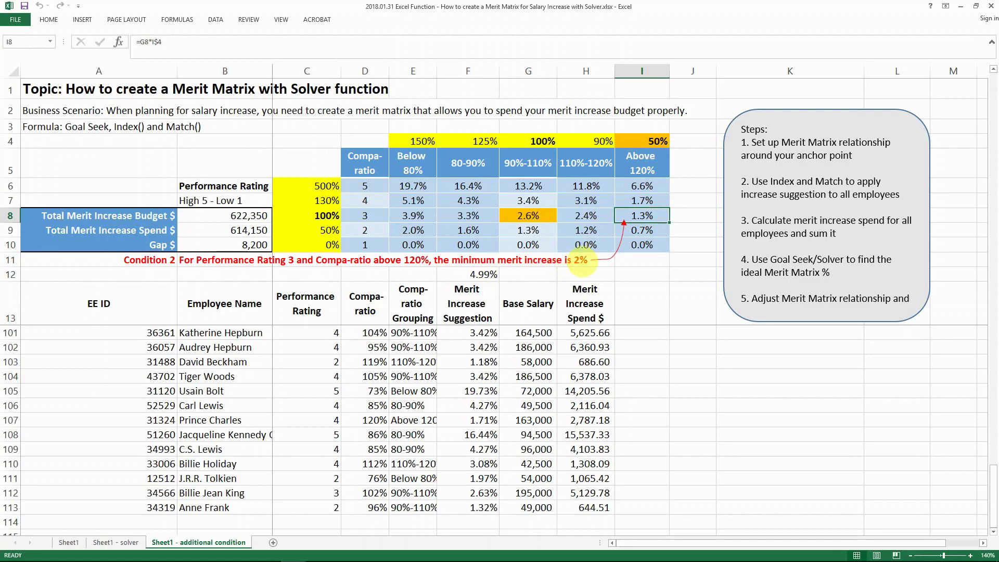
left_click(215, 19)
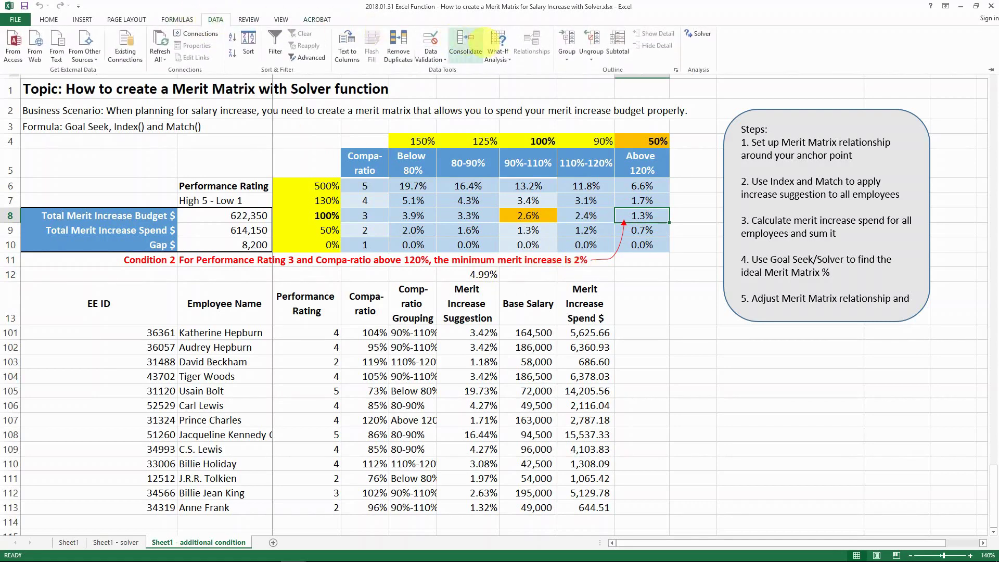
left_click(498, 47)
left_click(523, 94)
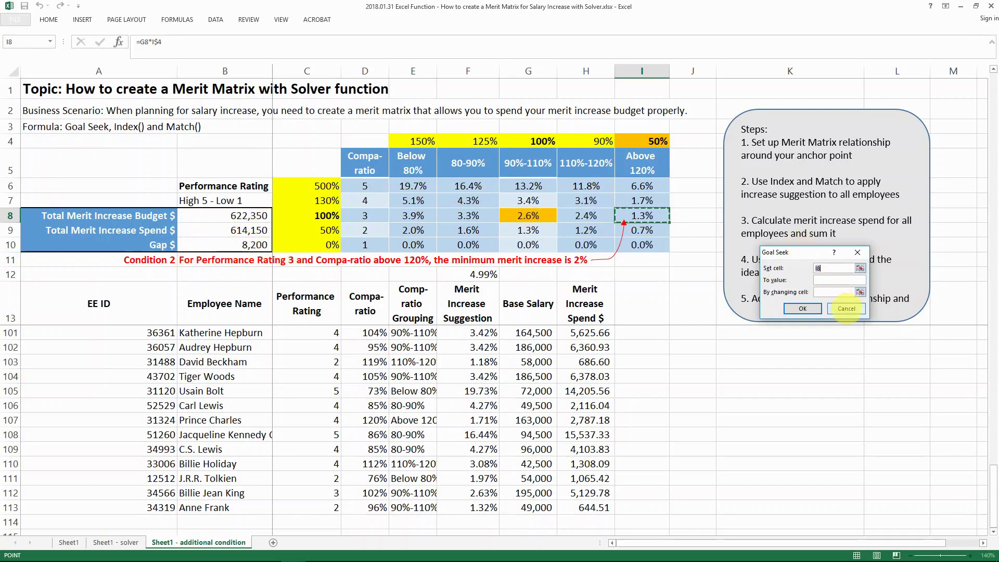
left_click(846, 309)
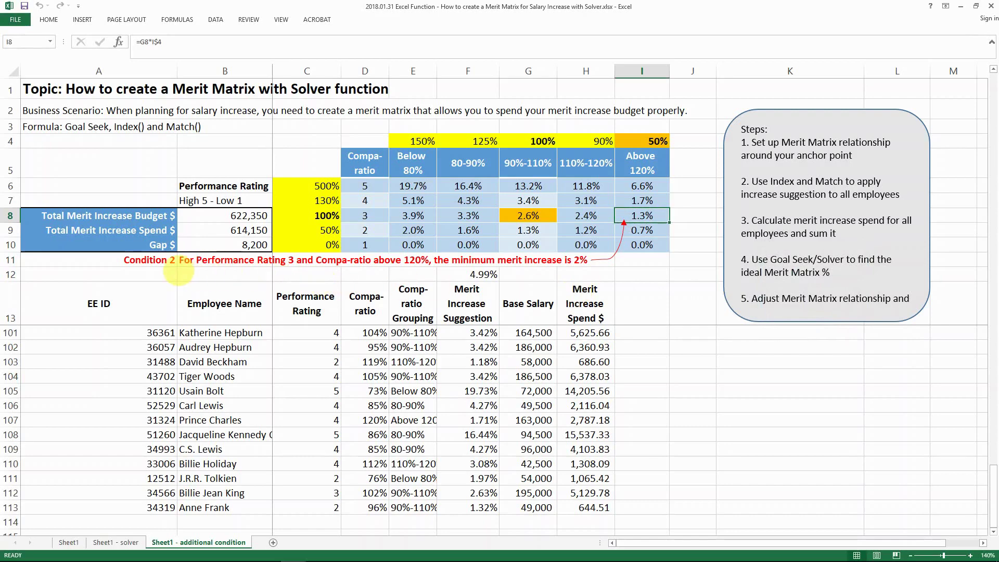
left_click(195, 260)
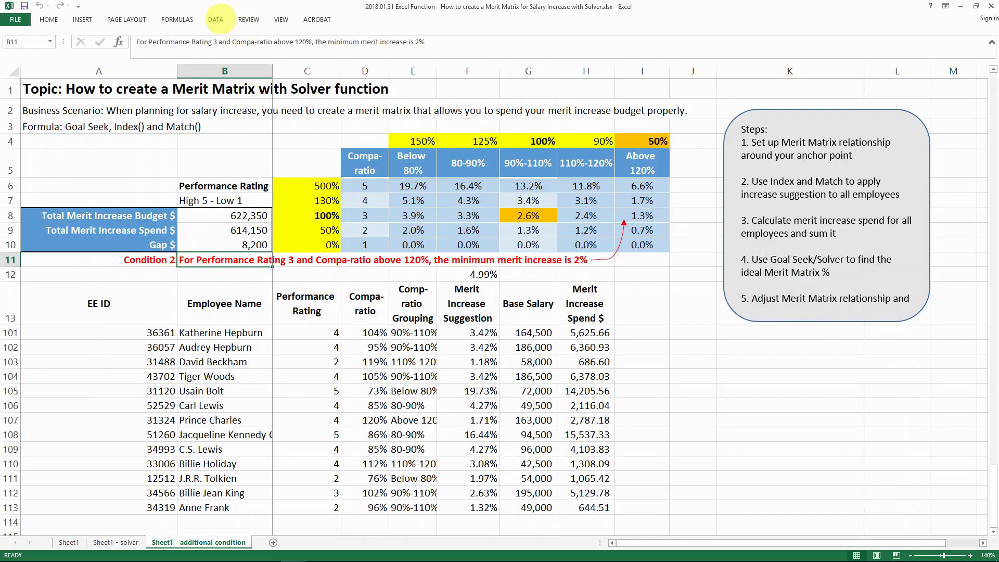
In Solver, limit the changing cells to G8, select the old I8 constraint, and start a new one
left_click(215, 20)
left_click(697, 33)
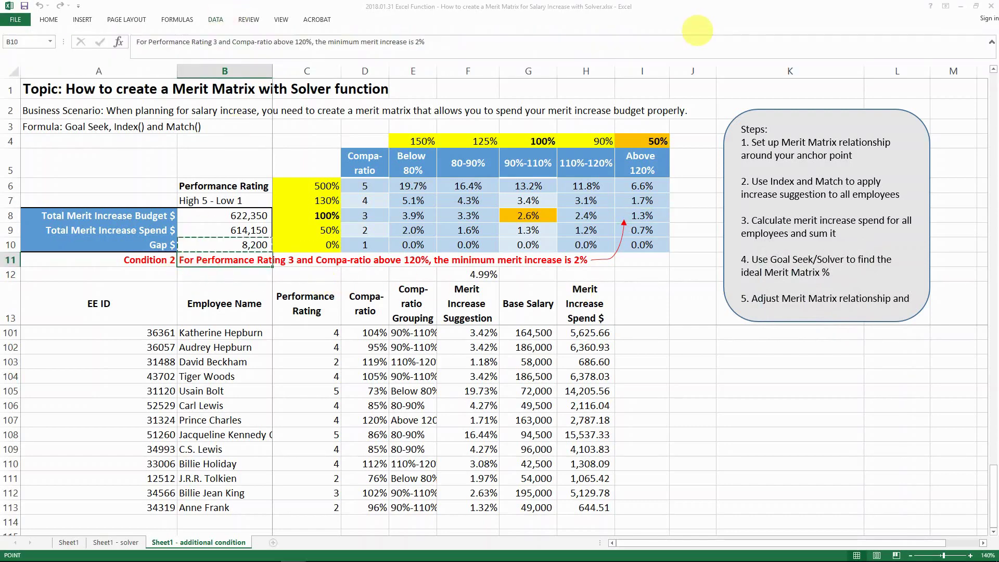
left_click_drag(796, 144, 610, 270)
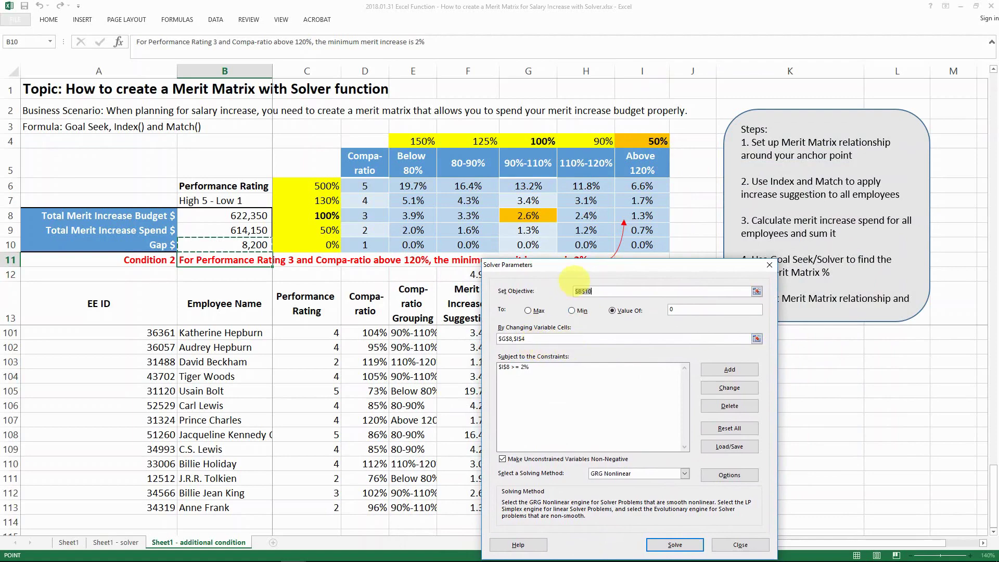
left_click_drag(582, 271, 780, 118)
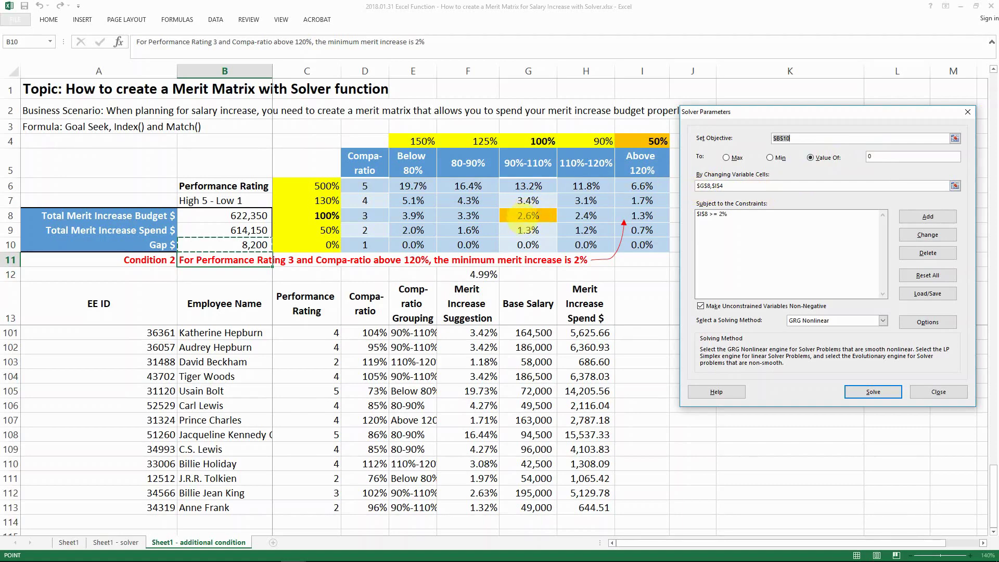
left_click(770, 186)
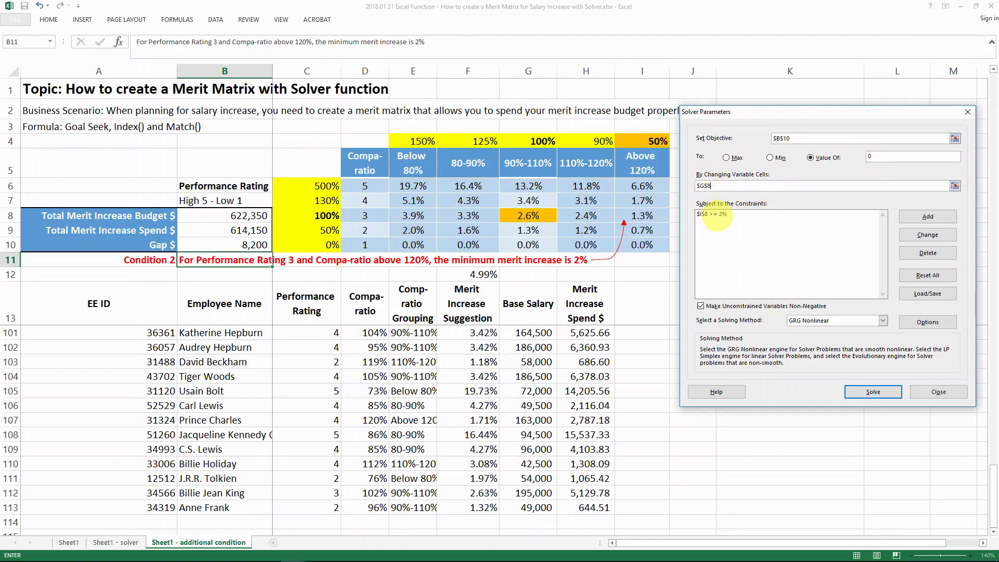
left_click(714, 214)
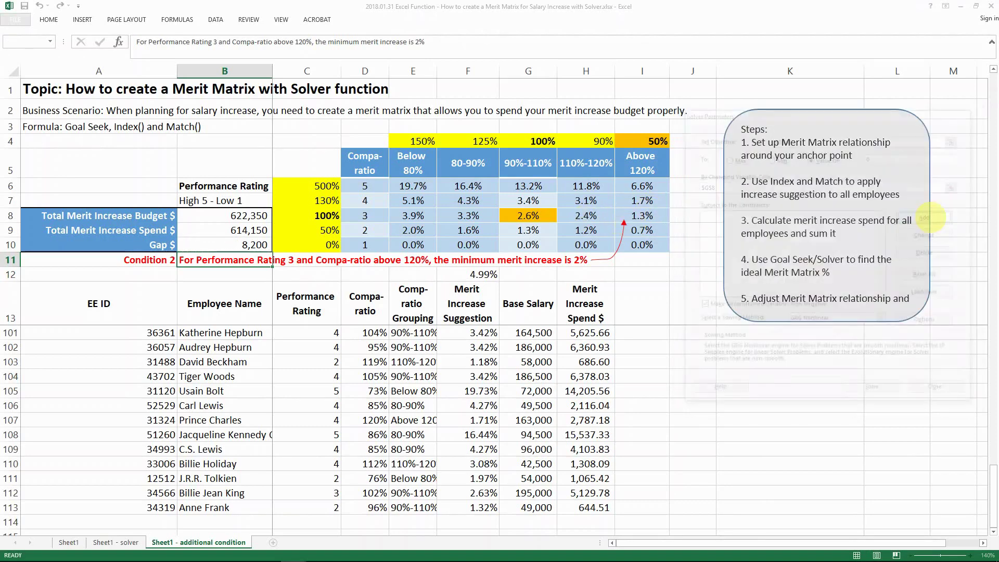
left_click(932, 218)
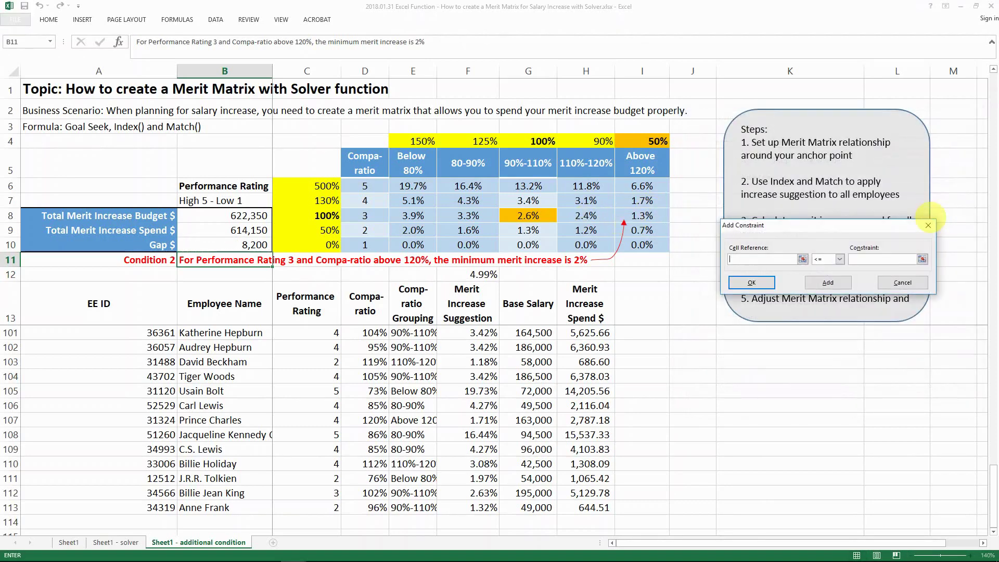
Add the Solver constraint I8 >= 2%
left_click_drag(801, 224, 582, 307)
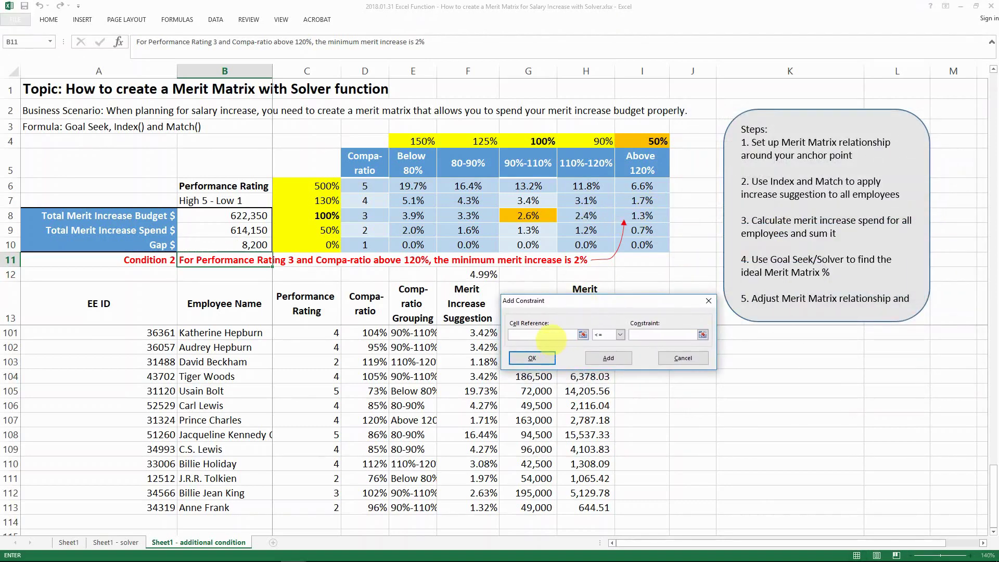
left_click(625, 220)
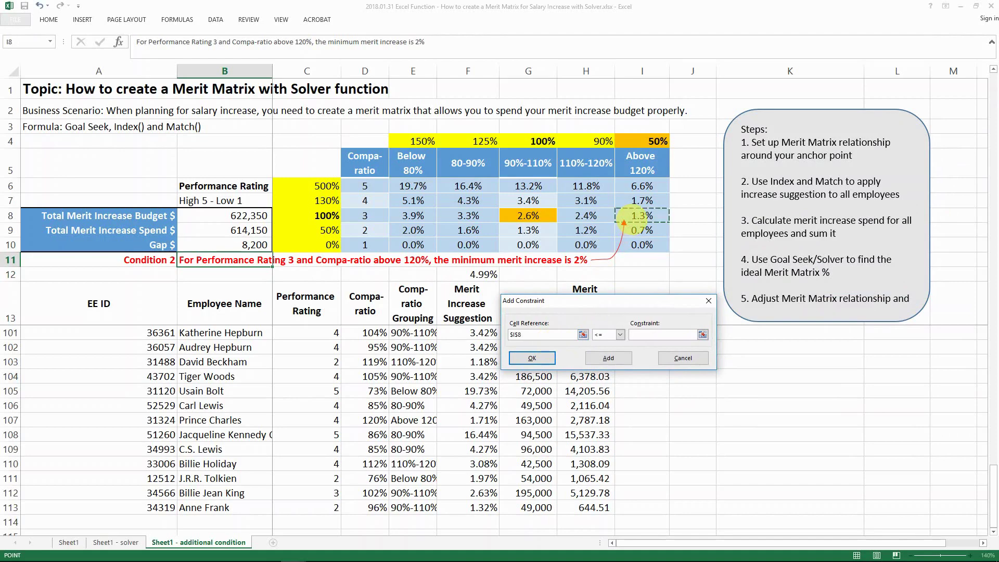
left_click(620, 335)
left_click(604, 356)
left_click(651, 336)
type("2%")
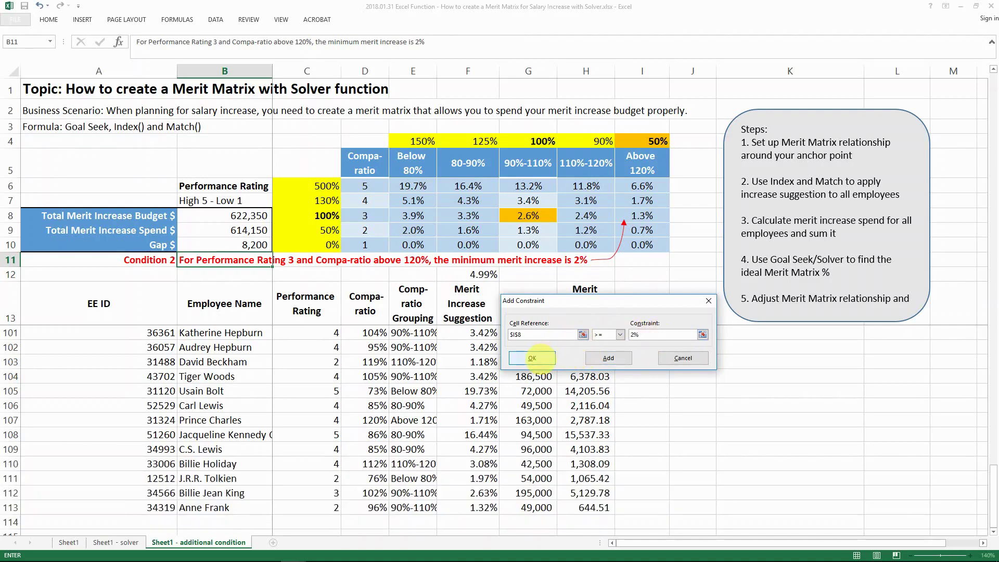
left_click(532, 358)
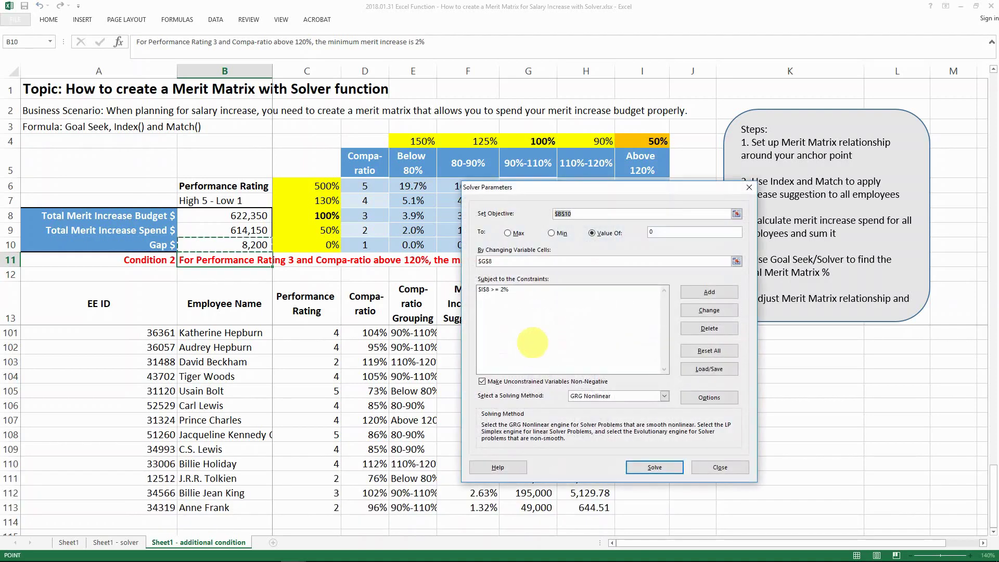
Add an at-most constraint on H9 (the 4% limit)
left_click_drag(555, 187, 622, 173)
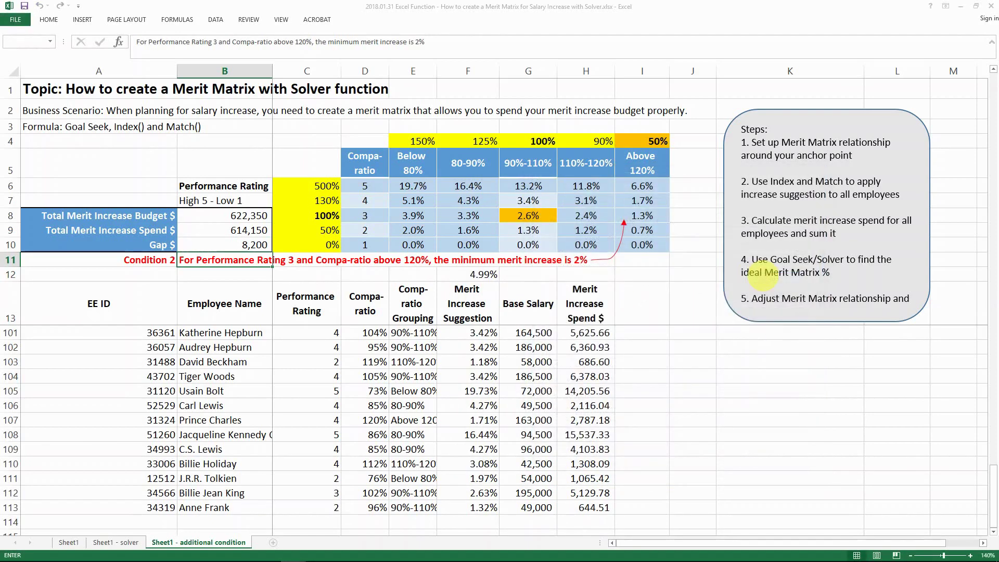
left_click(762, 275)
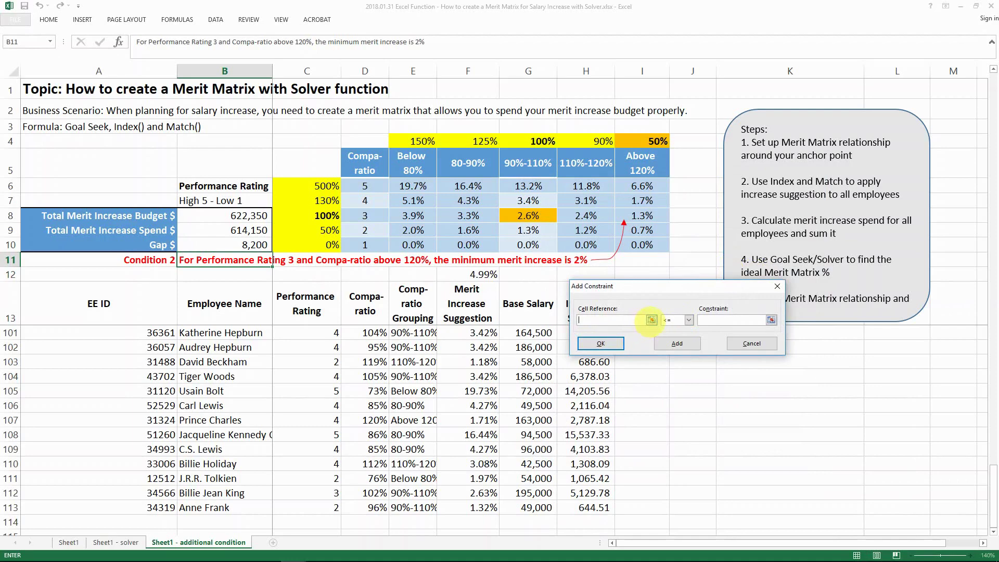
left_click(651, 320)
left_click(586, 230)
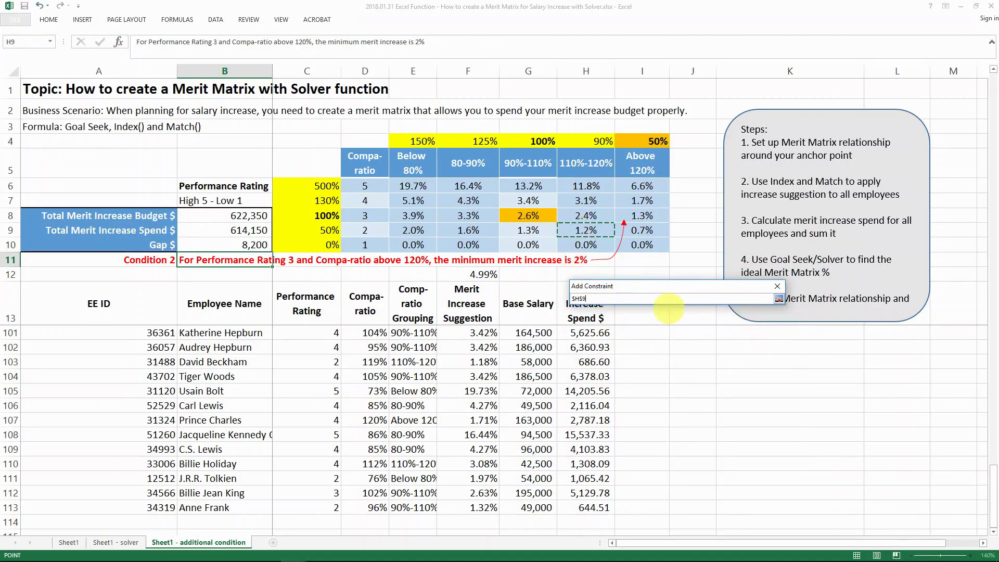
left_click(779, 299)
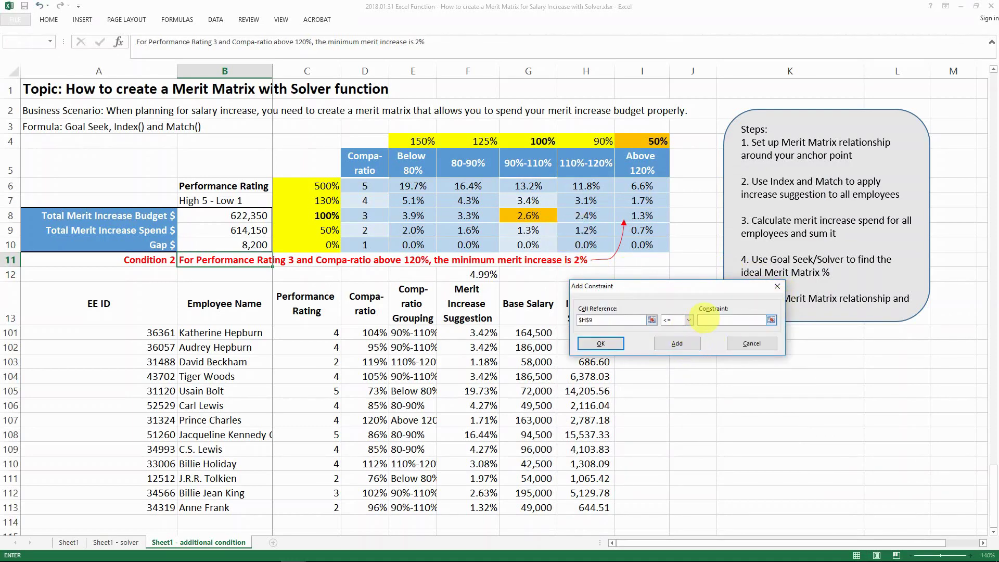
type("2%")
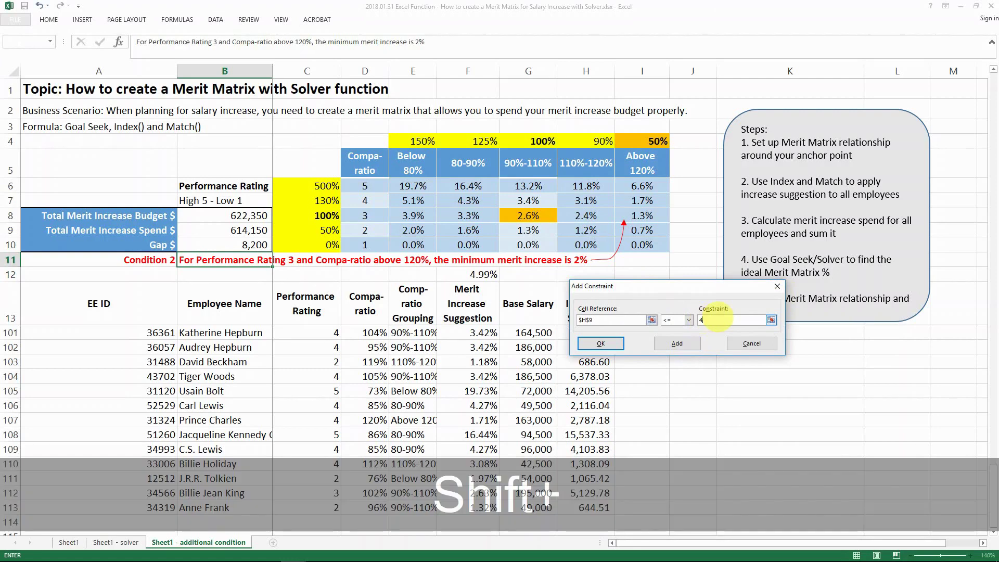
left_click(600, 344)
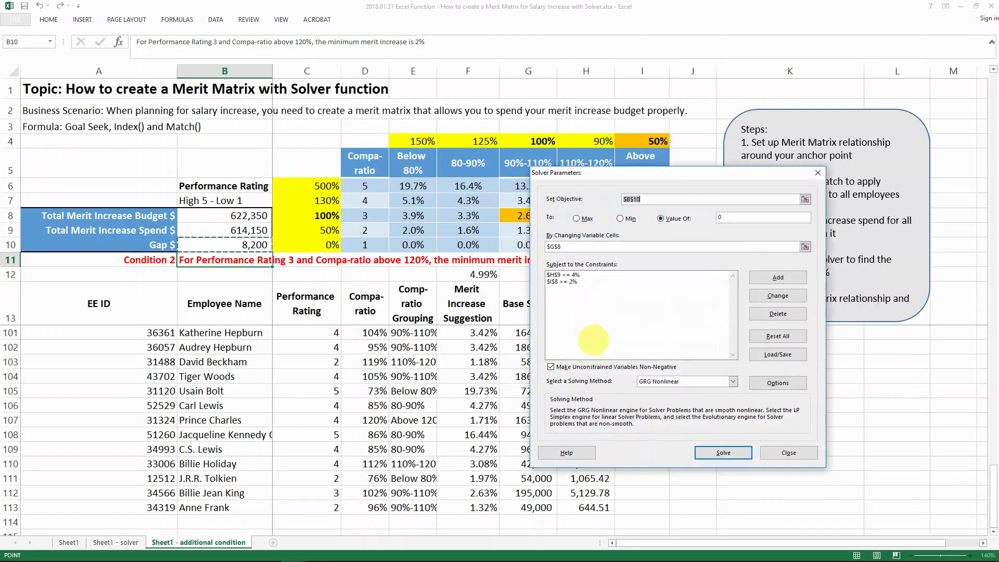
Delete the H9 <= 4% constraint, leaving only I8 >= 2%
left_click(572, 281)
left_click(562, 275)
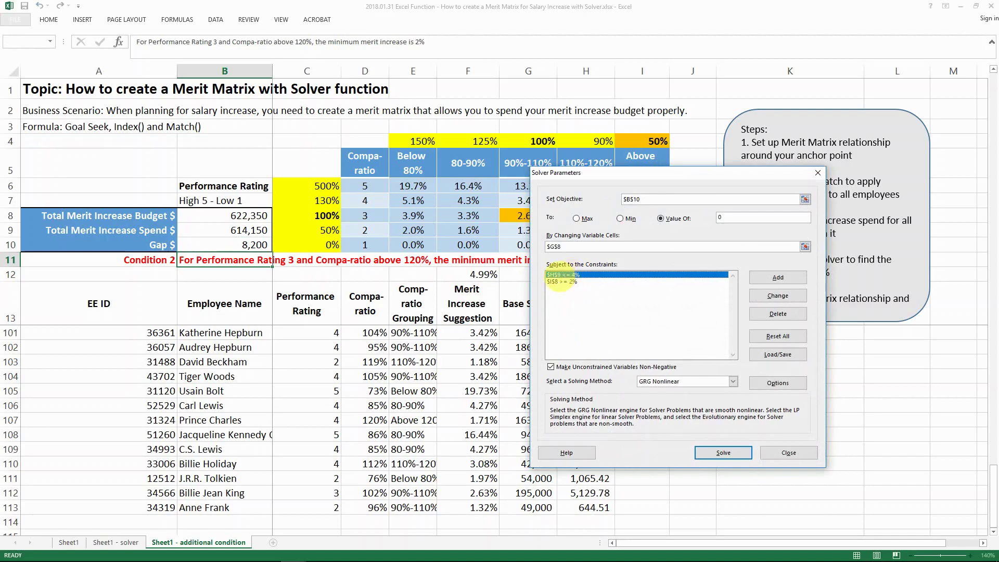
left_click(778, 314)
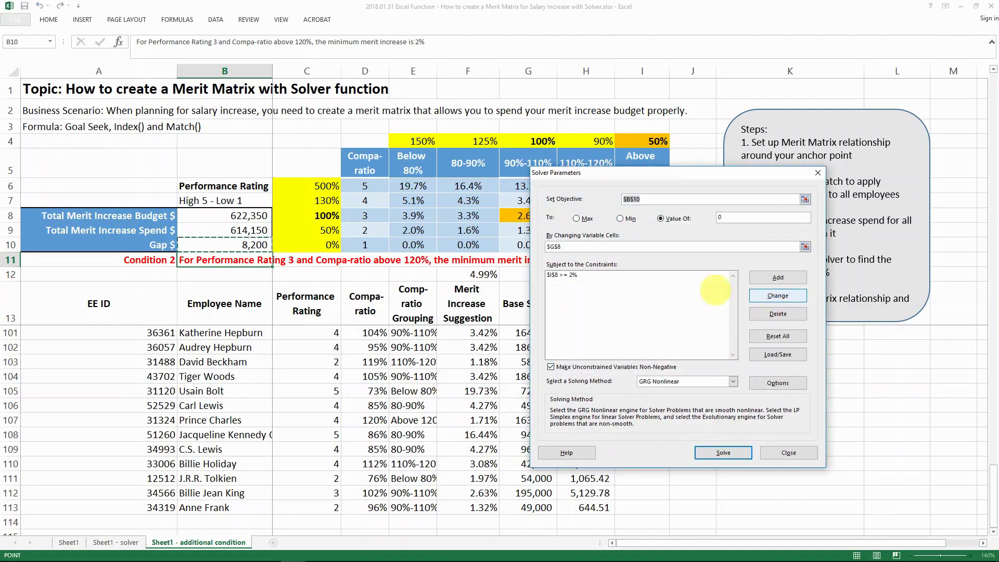
left_click_drag(638, 177, 697, 200)
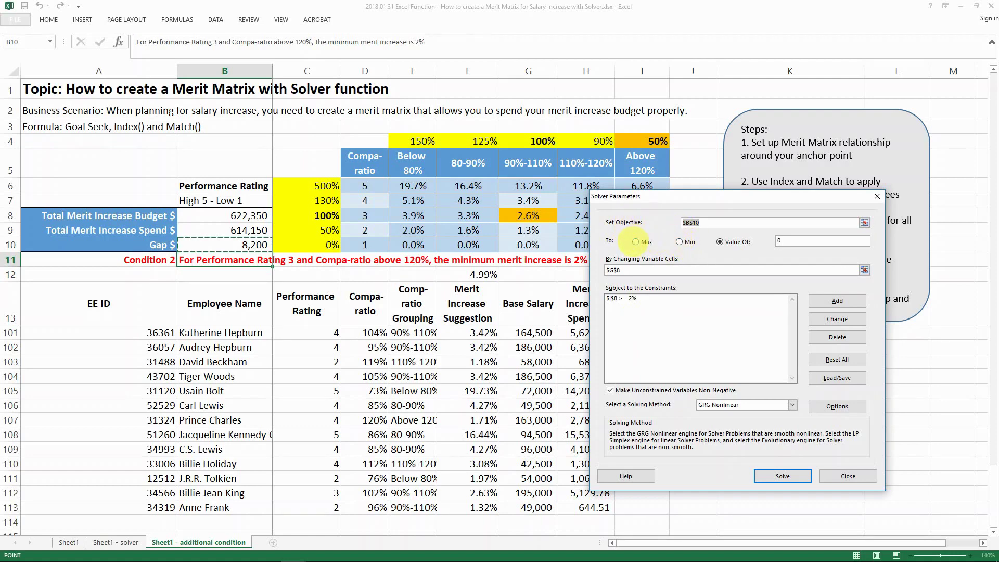
Move Solver so the whole matrix shows, then solve for B10 = 0 by changing G8
left_click(791, 241)
left_click(707, 223)
left_click_drag(692, 198, 782, 121)
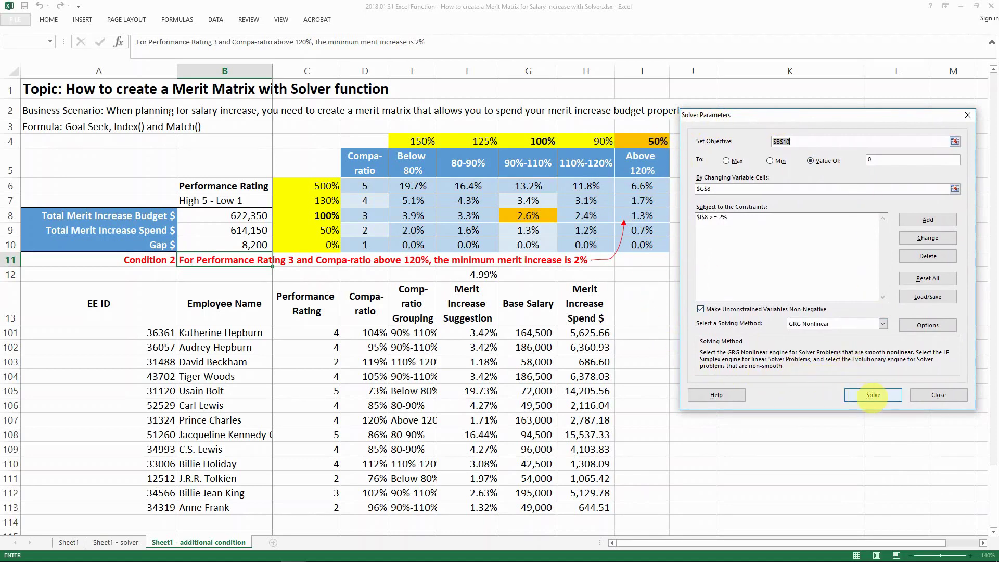
left_click(874, 395)
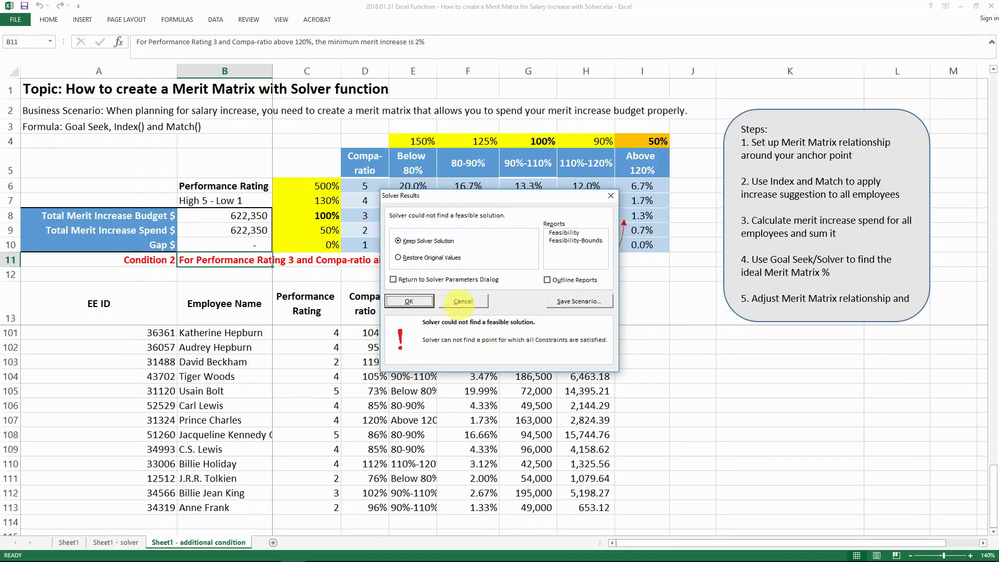
Keep Solver's infeasible result and check that the B10 gap is now zero
left_click(409, 300)
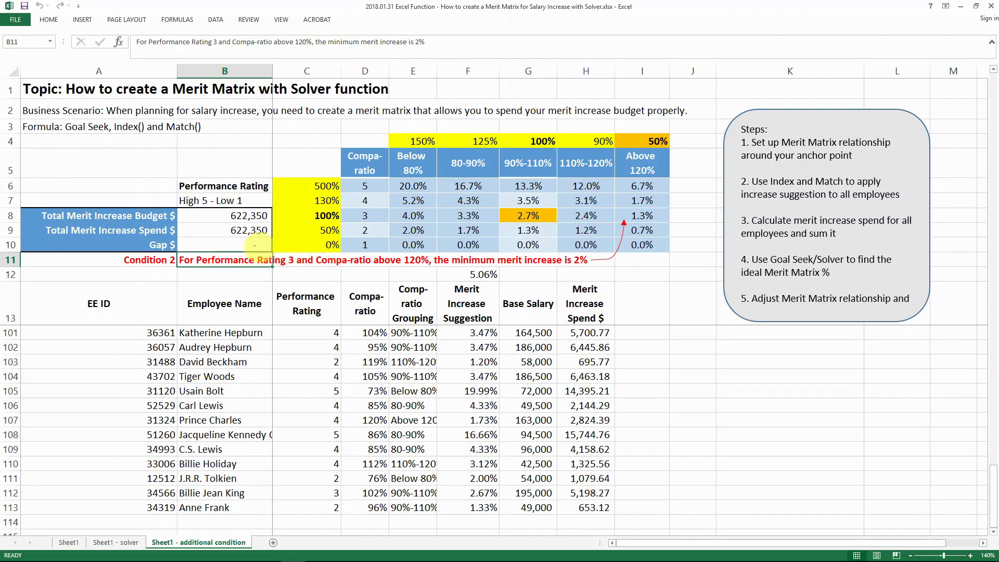
left_click(237, 247)
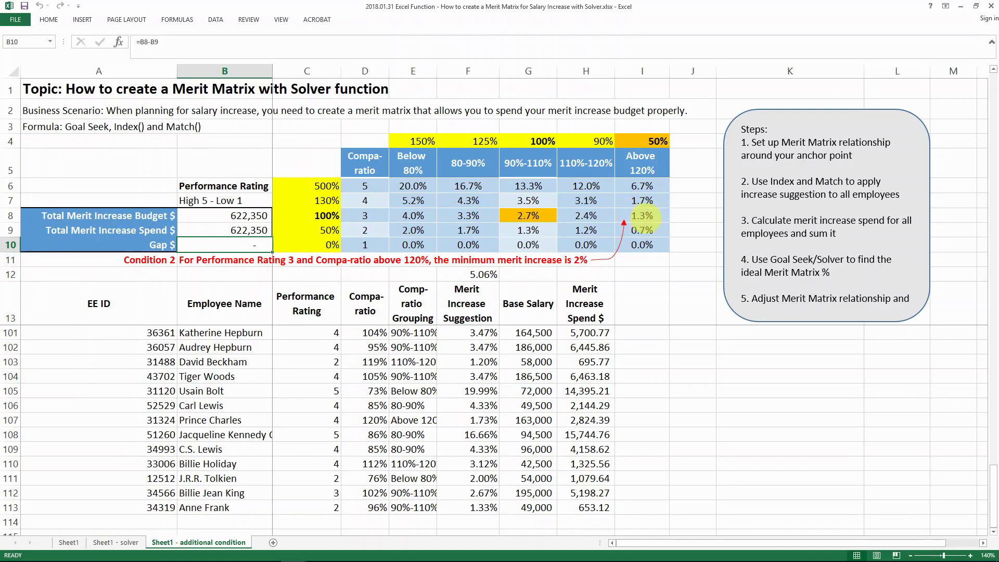
left_click(643, 219)
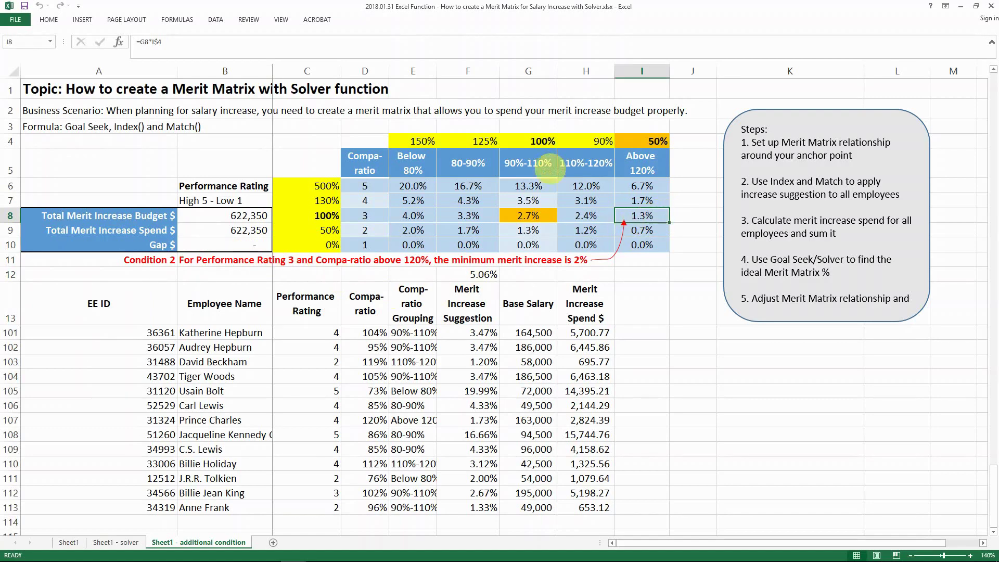
left_click(216, 19)
left_click(695, 33)
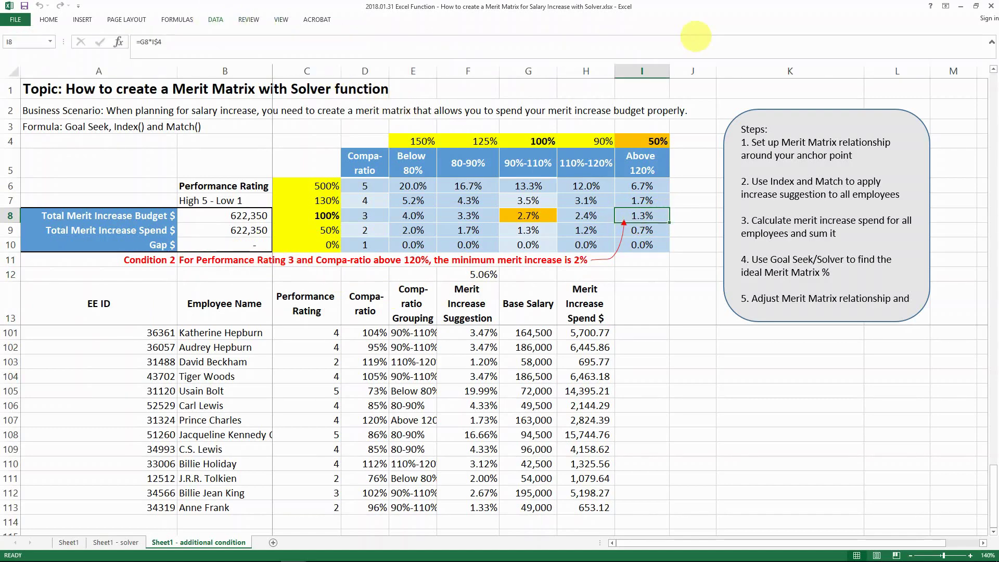
left_click(652, 218)
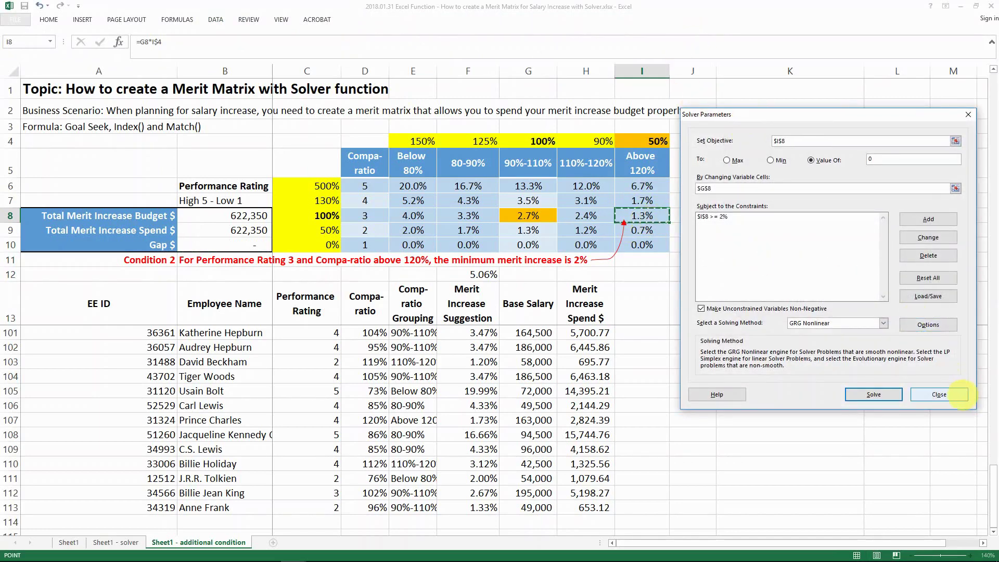
left_click(939, 394)
double_click(642, 216)
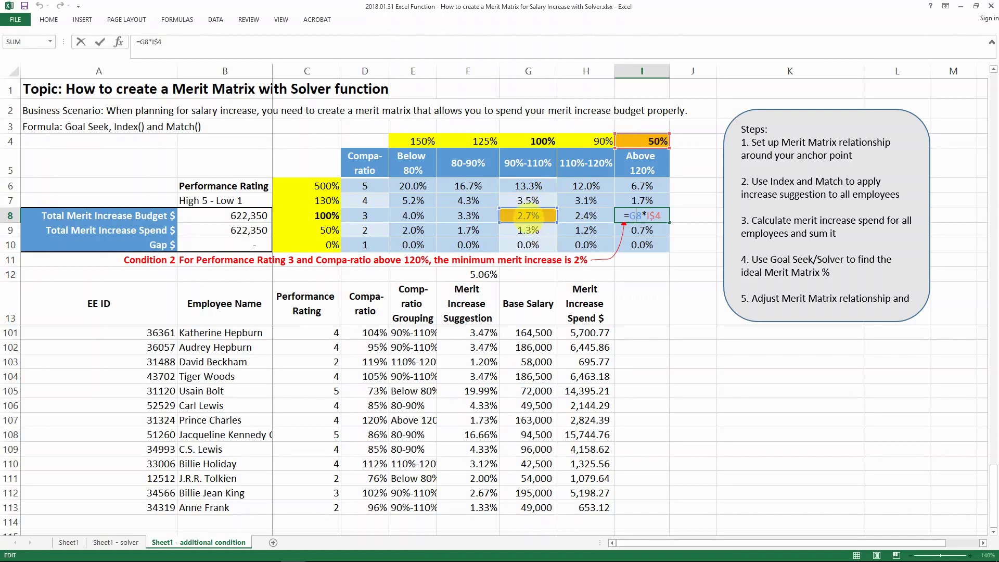
key("ctrl+Return")
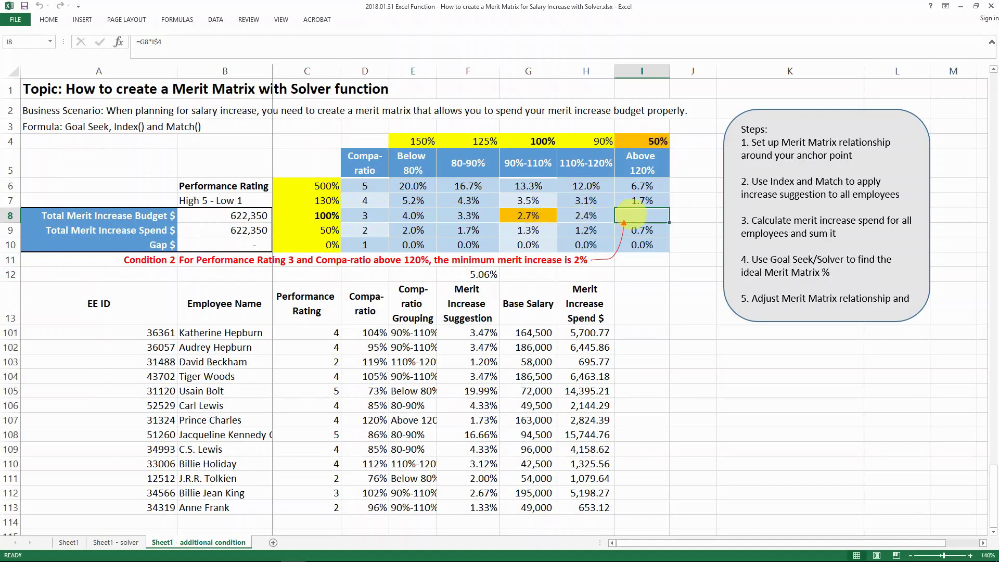
key("ctrl+z")
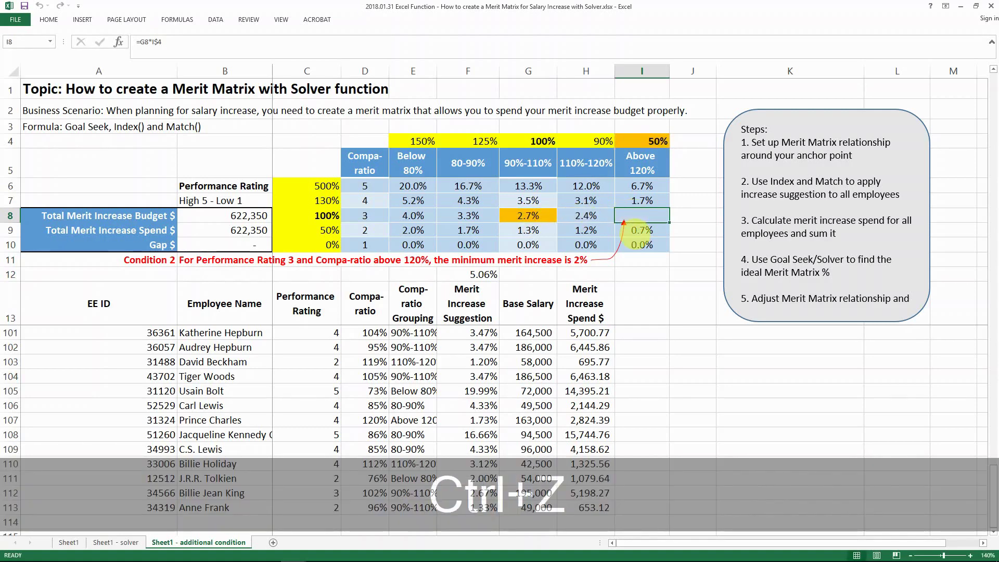
key("ctrl+c")
key("Up")
key("ctrl+v")
key("Escape")
left_click(656, 142)
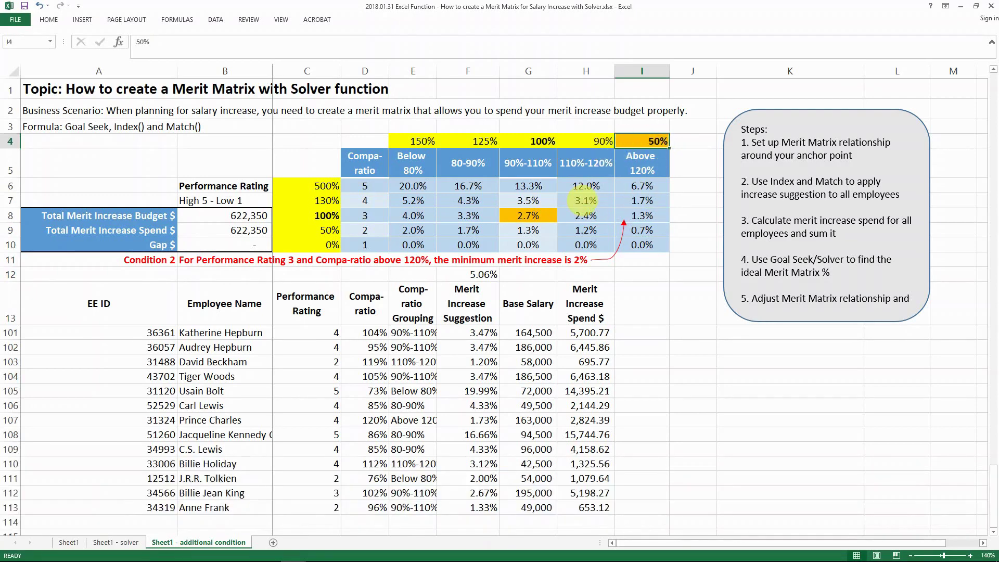
Solve for B10 = 0 with both G8 and I4 as variable cells
left_click(216, 19)
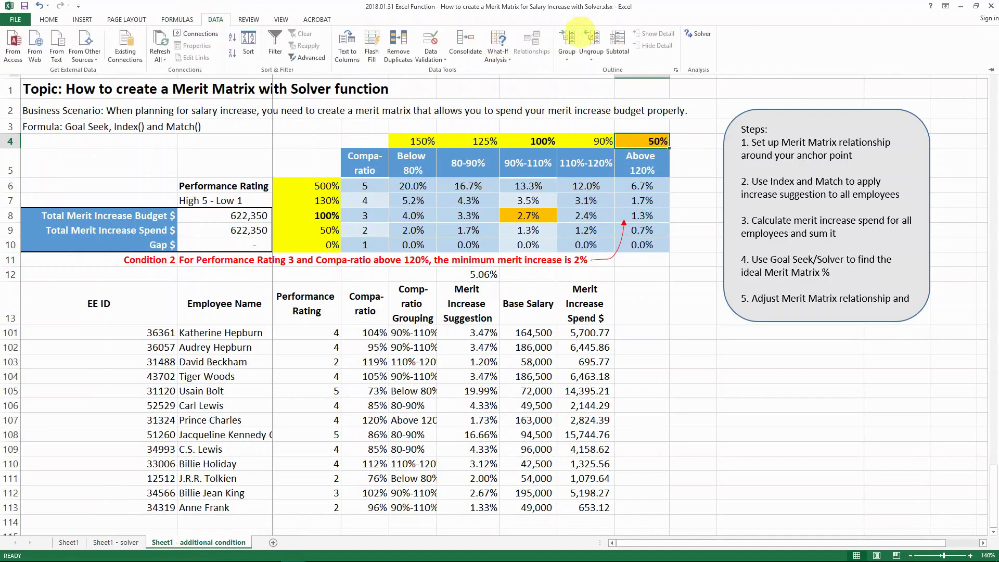
left_click(695, 30)
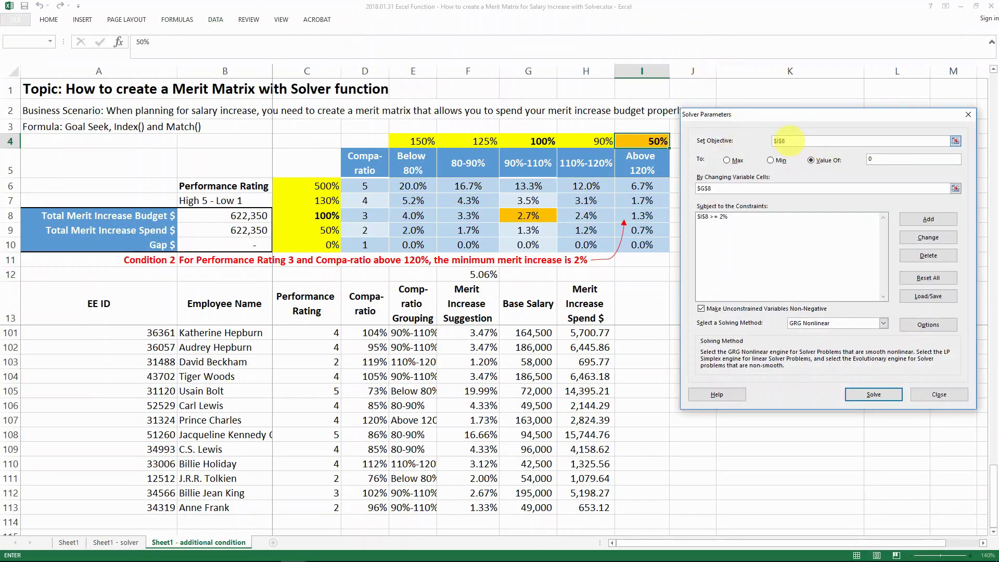
left_click(224, 245)
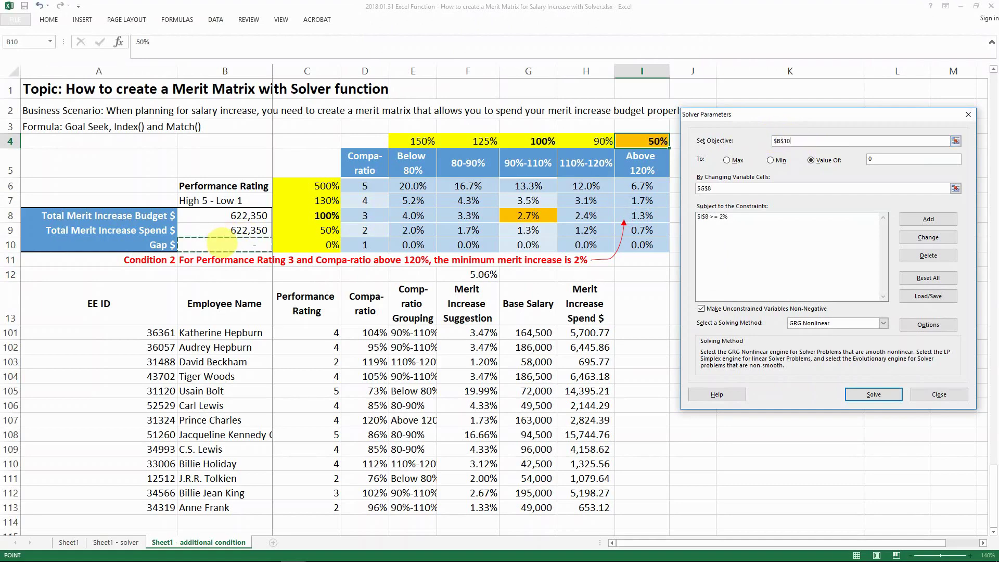
left_click(718, 189)
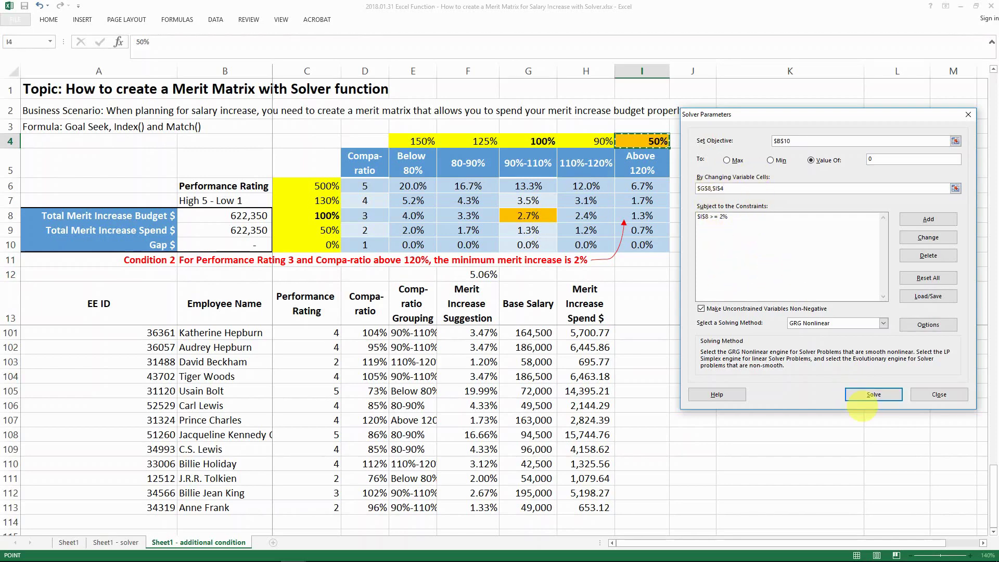
left_click(870, 395)
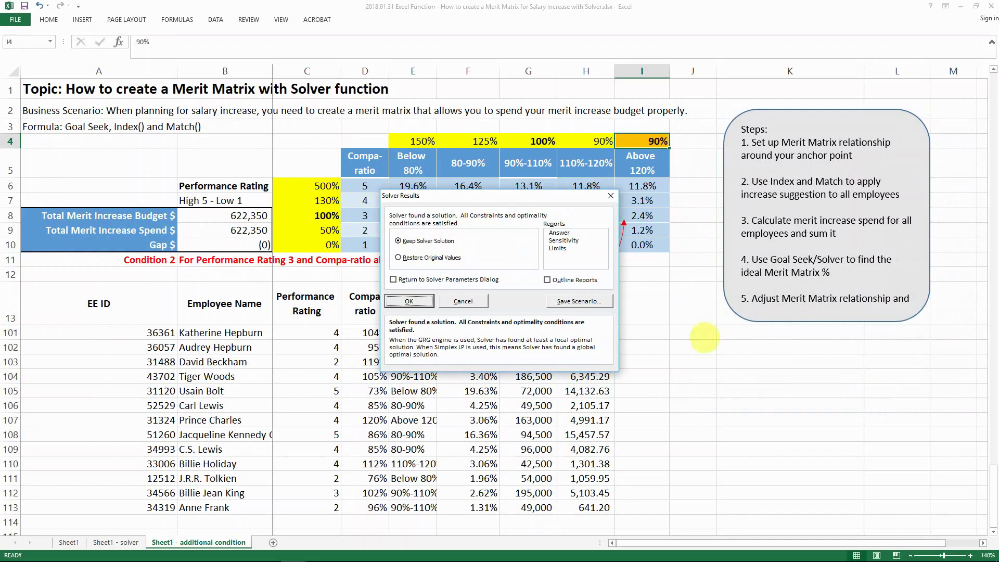
Keep the Solver solution: G8 at 2.6%, I4 at 90%, I8 at 2.4%
left_click_drag(457, 200, 636, 276)
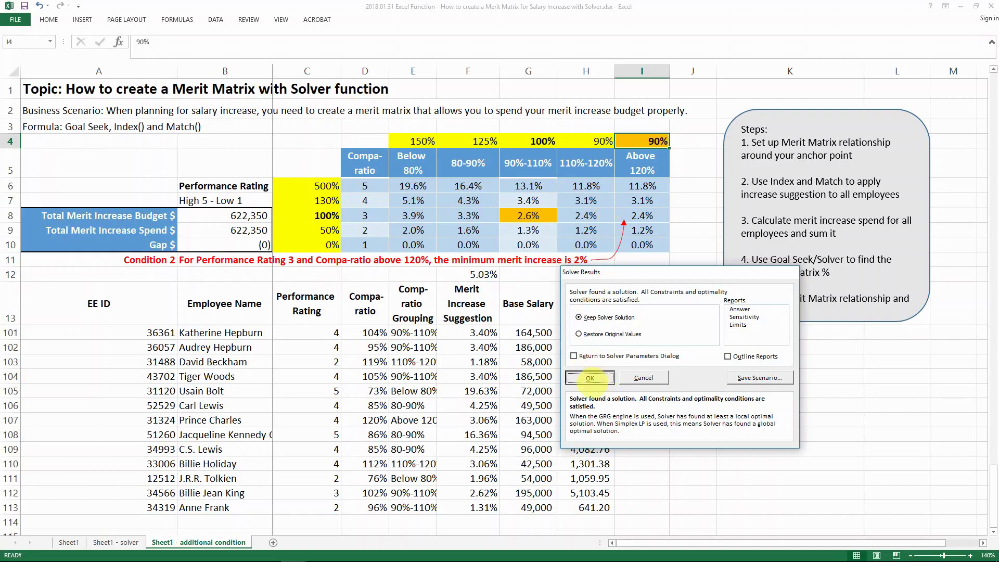
left_click(589, 378)
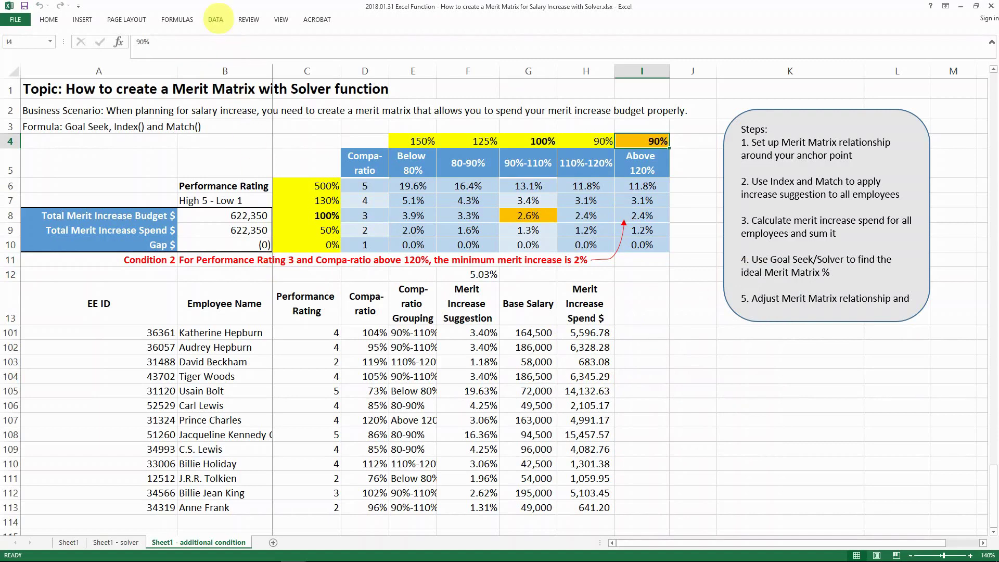
left_click(215, 19)
Reopen Solver to review objective B10 = 0, variable cells G8 and I4, and I8 >= 2%
left_click(699, 37)
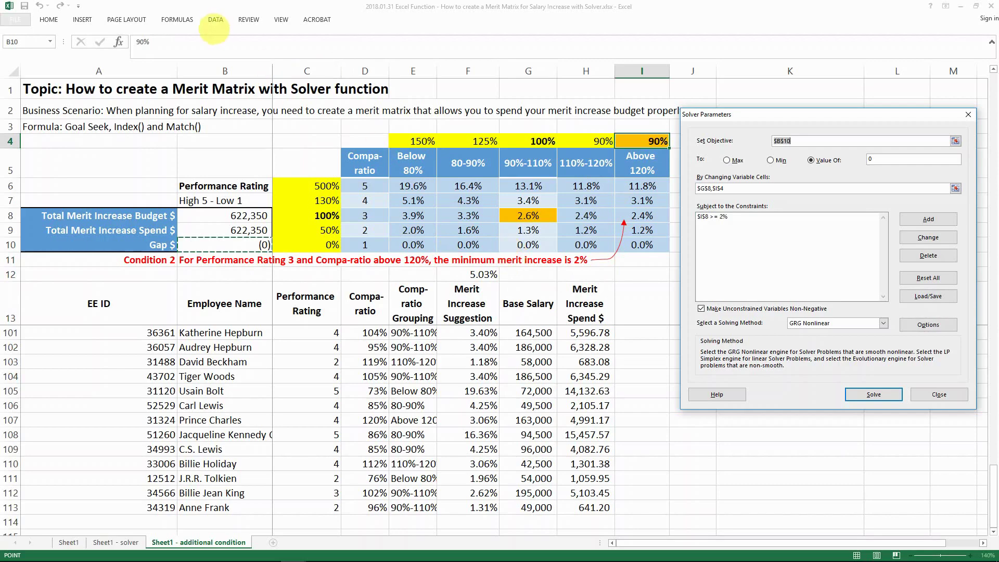
left_click(215, 19)
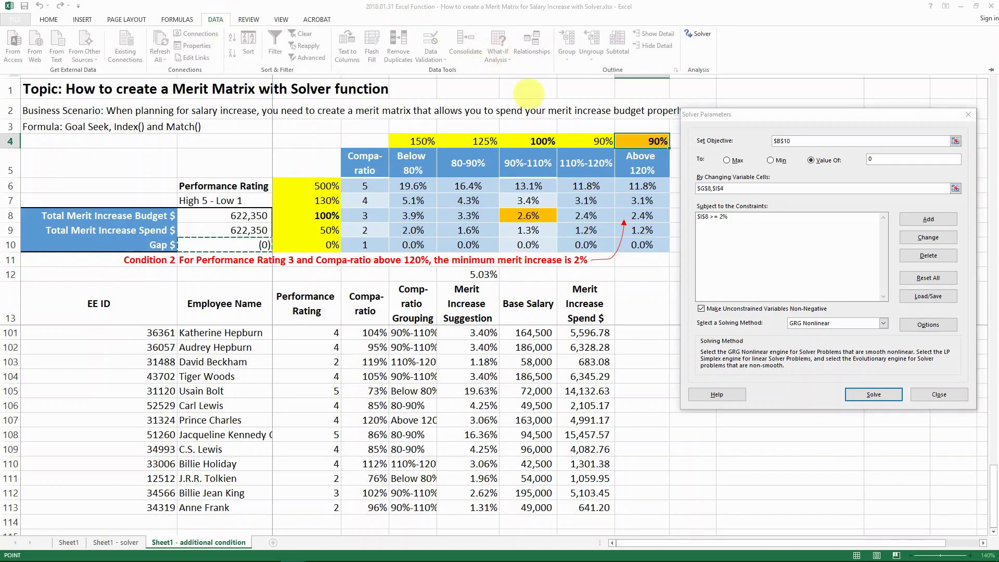